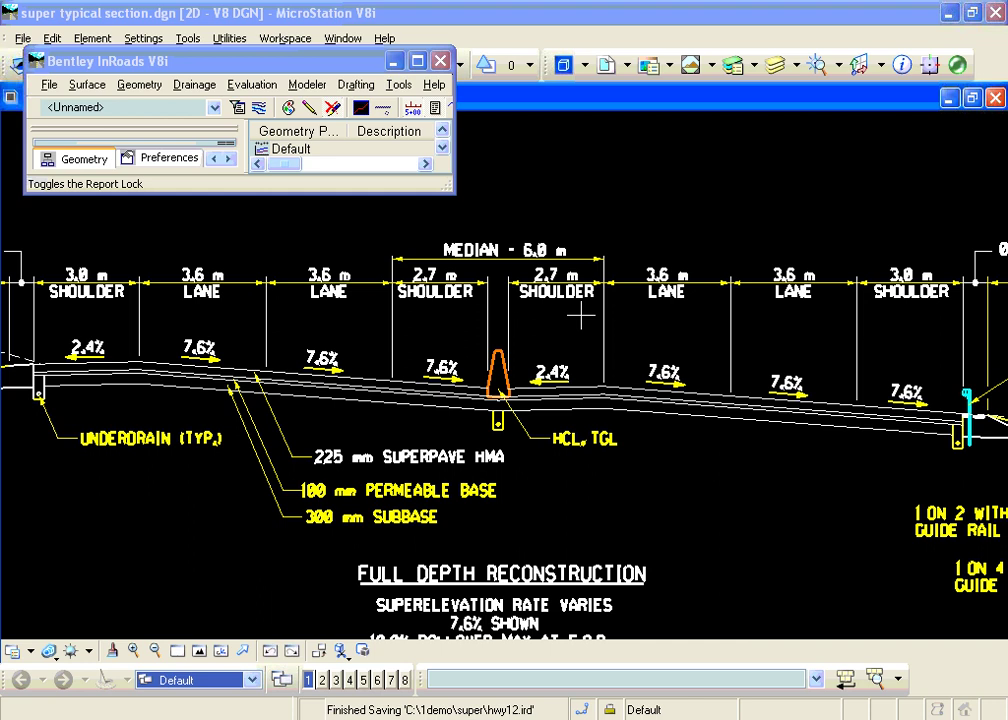
Open the corridor in Roadway Designer and open the Super template drop for editing.
{"action": "left_click", "coordinate": [306, 85]}
{"action": "left_click", "coordinate": [311, 129]}
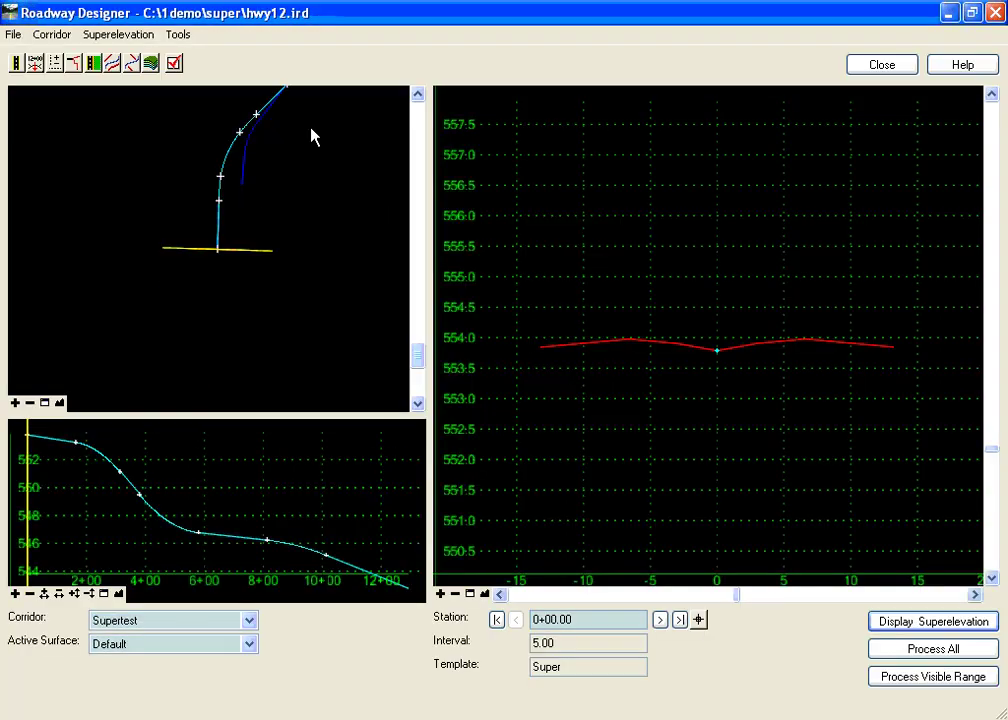
{"action": "left_click", "coordinate": [35, 63]}
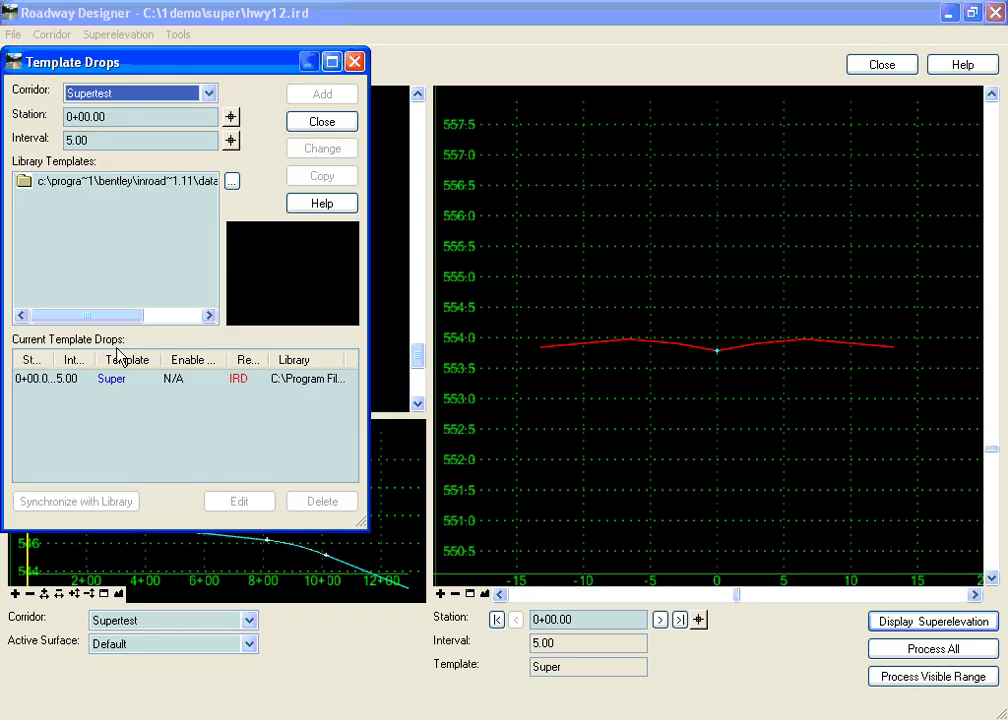
{"action": "double_click", "coordinate": [133, 389]}
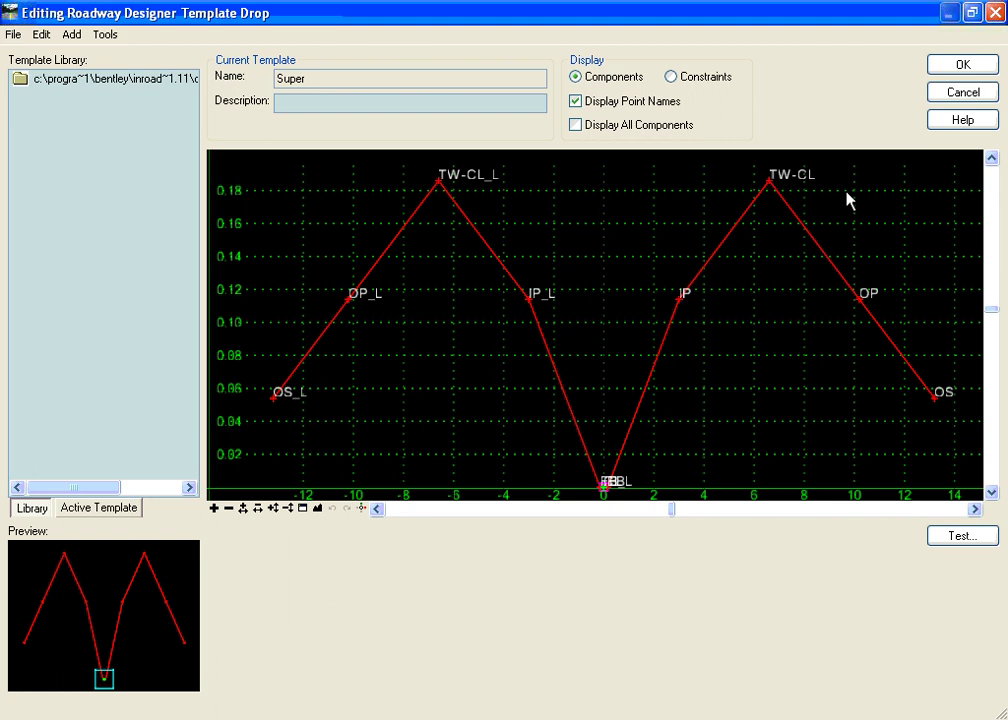
Review the Super template's labelled points from OS_L to OS, including IP.
{"action": "mouse_move", "coordinate": [682, 299]}
{"action": "mouse_move", "coordinate": [940, 402]}
{"action": "scroll", "coordinate": [607, 488], "scroll_direction": "up", "scroll_amount": 5}
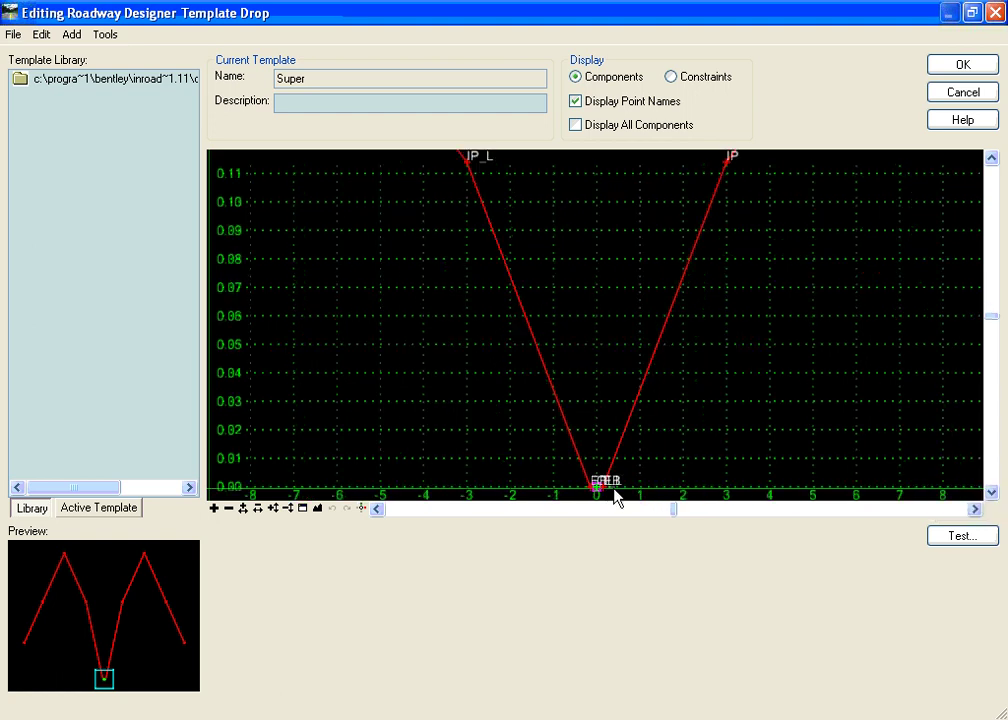
{"action": "scroll", "coordinate": [600, 491], "scroll_direction": "up", "scroll_amount": 2}
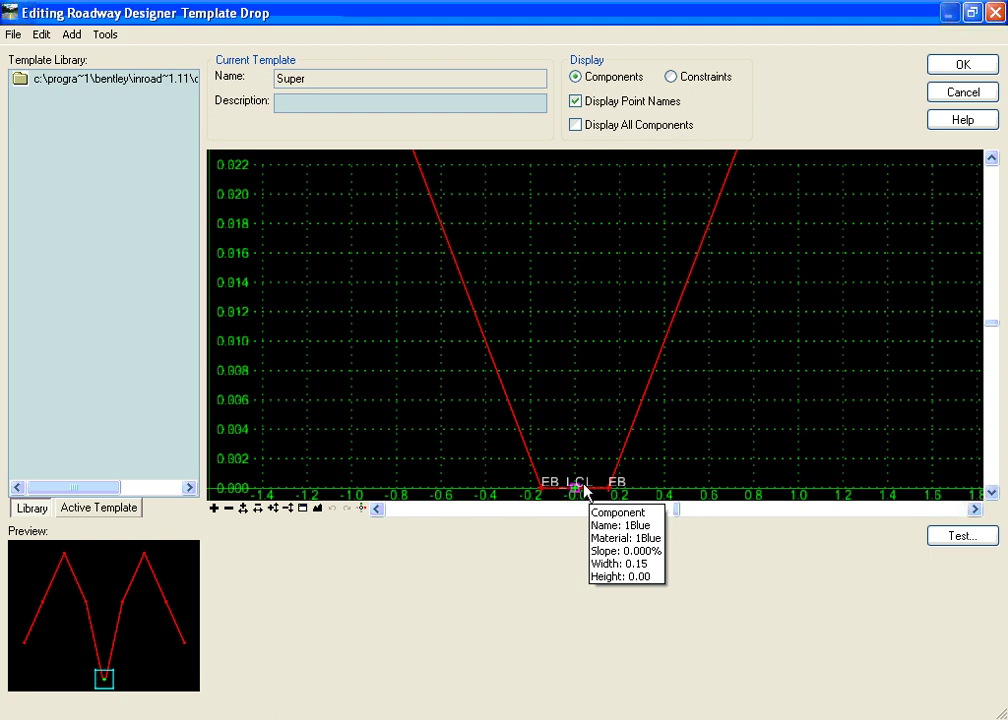
{"action": "scroll", "coordinate": [571, 442], "scroll_direction": "down", "scroll_amount": 4}
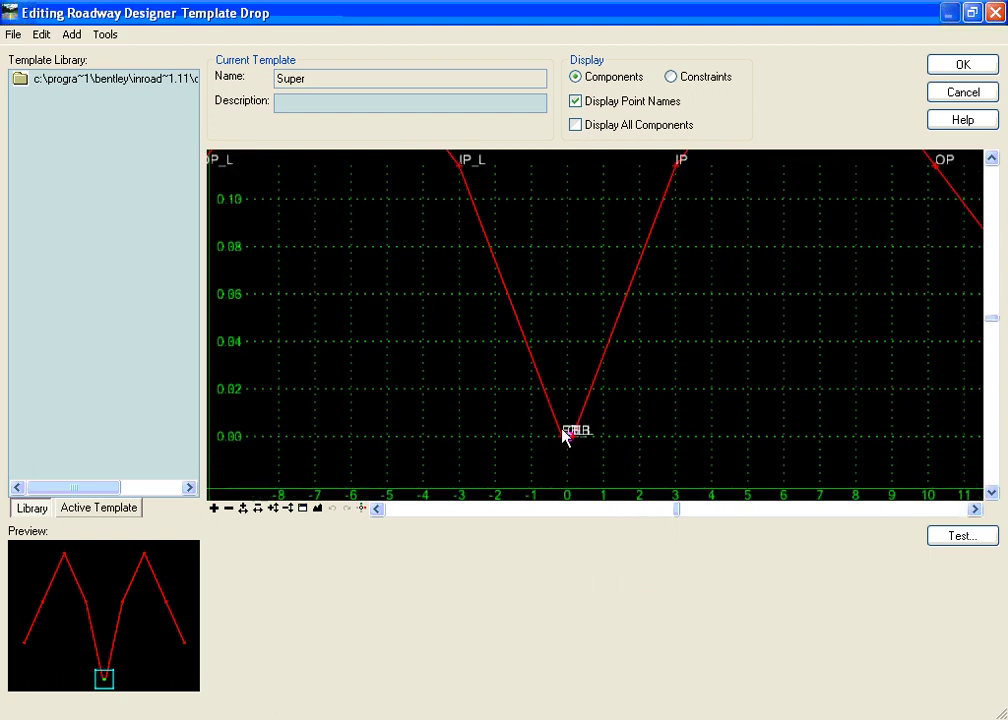
{"action": "scroll", "coordinate": [568, 440], "scroll_direction": "down", "scroll_amount": 3}
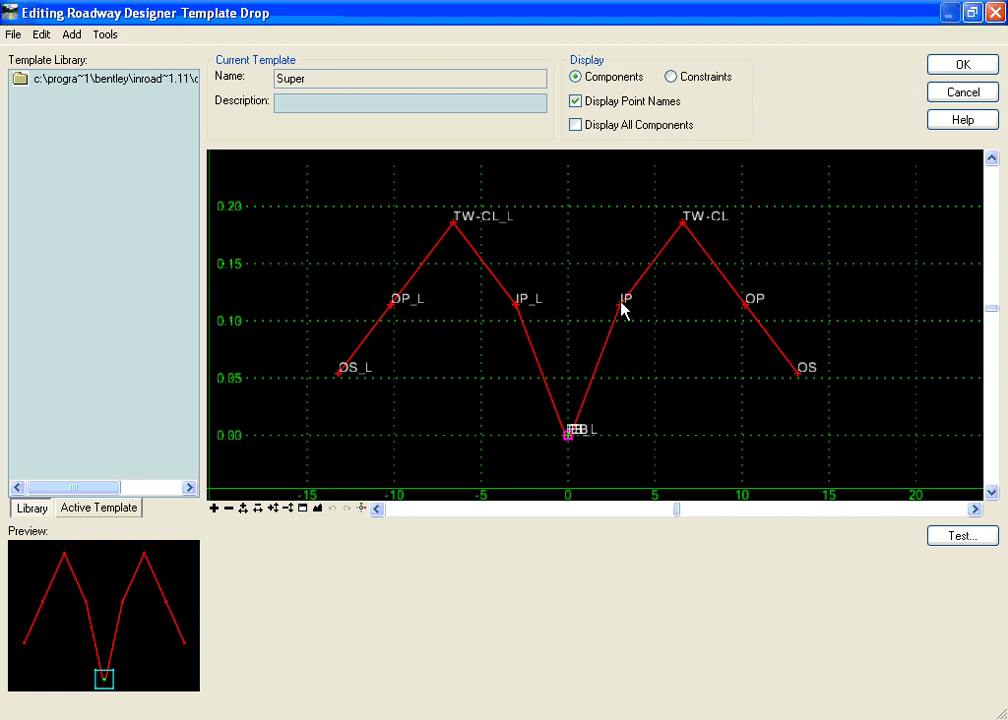
{"action": "mouse_move", "coordinate": [623, 309]}
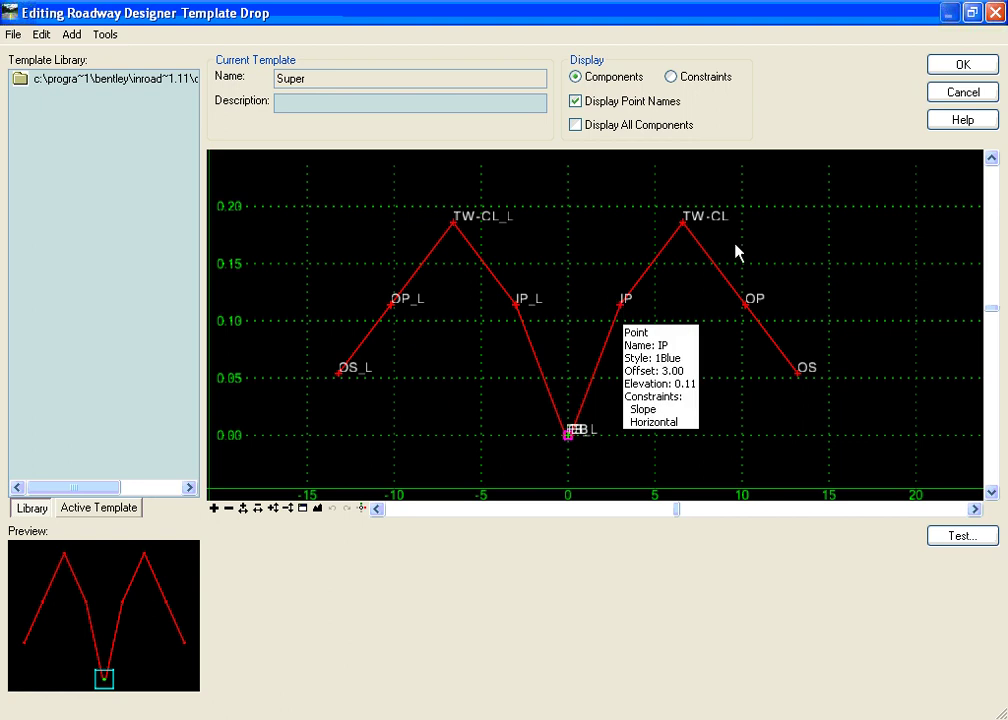
Close the template editor and drops list, and display the superelevation graphs.
{"action": "left_click", "coordinate": [950, 93]}
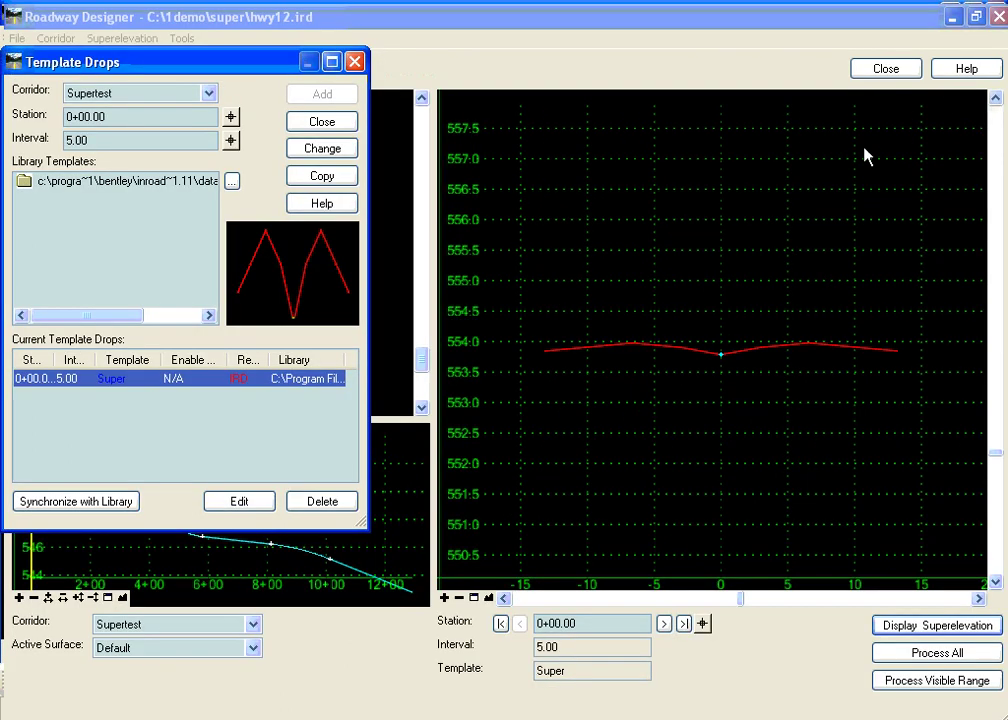
{"action": "left_click", "coordinate": [327, 119]}
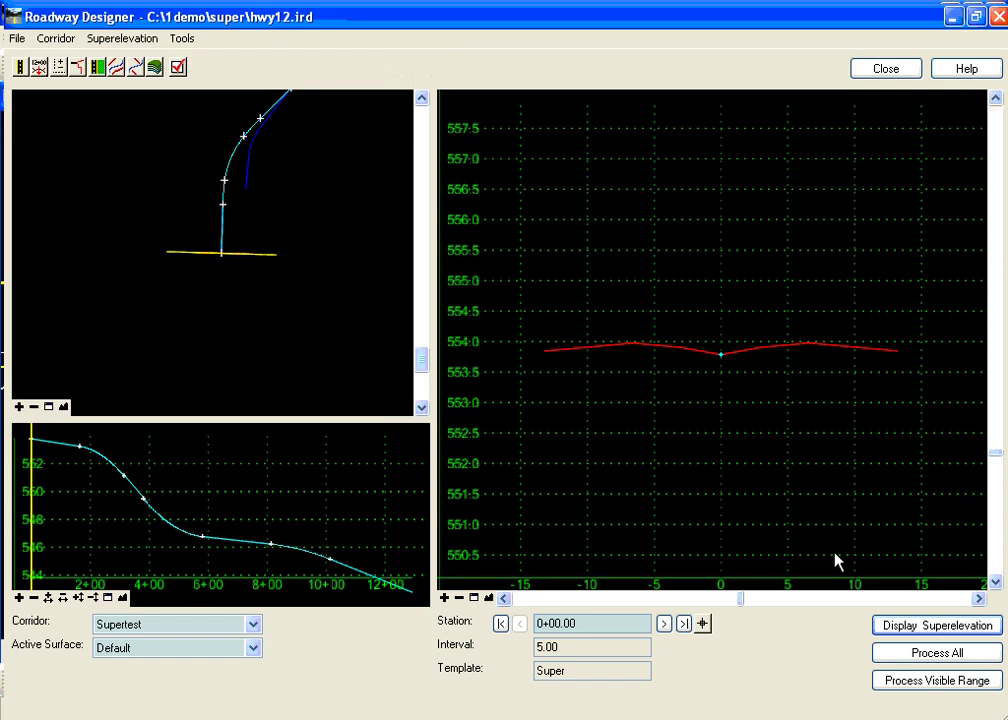
{"action": "left_click", "coordinate": [930, 625]}
Start the AASHTO superelevation wizard and add a new section named Right.
{"action": "right_click", "coordinate": [669, 458]}
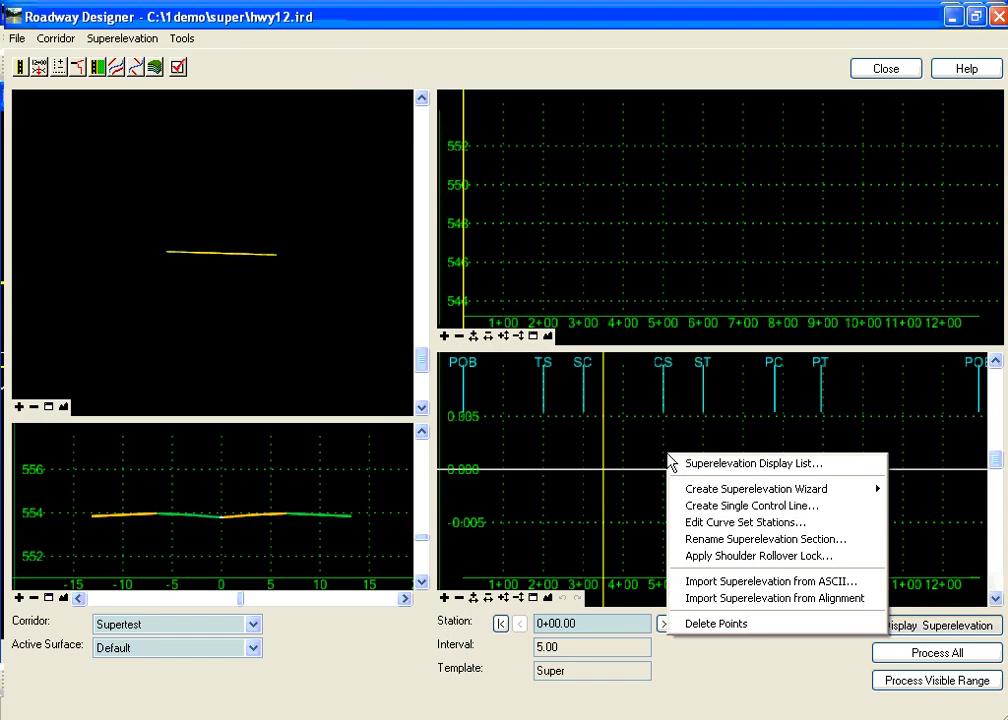
{"action": "mouse_move", "coordinate": [698, 488]}
{"action": "left_click", "coordinate": [961, 494]}
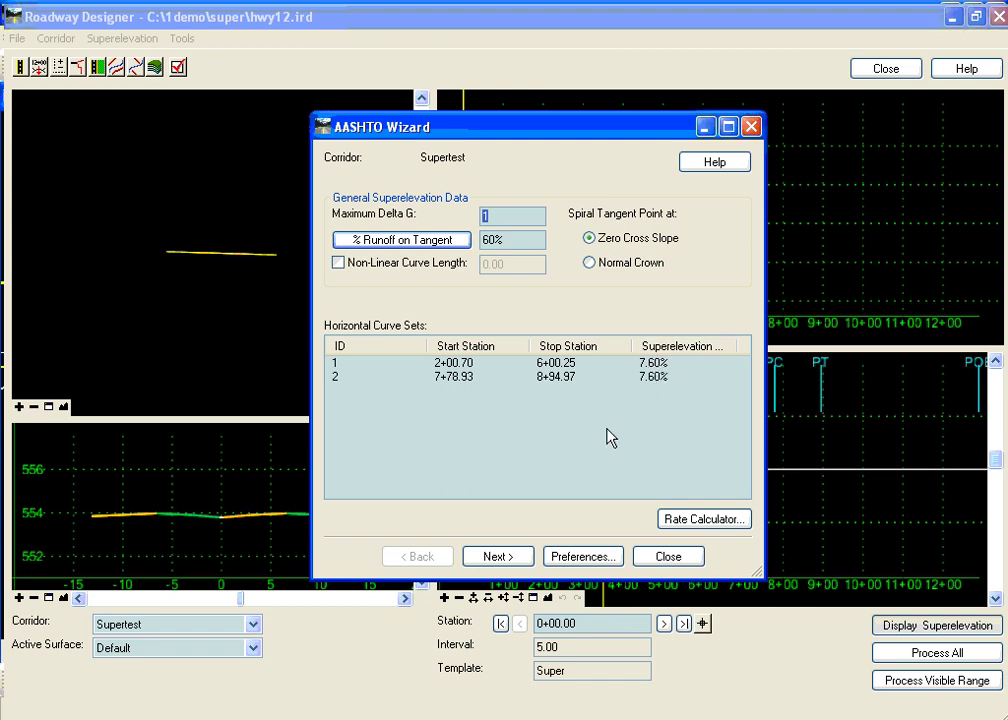
{"action": "left_click", "coordinate": [514, 558]}
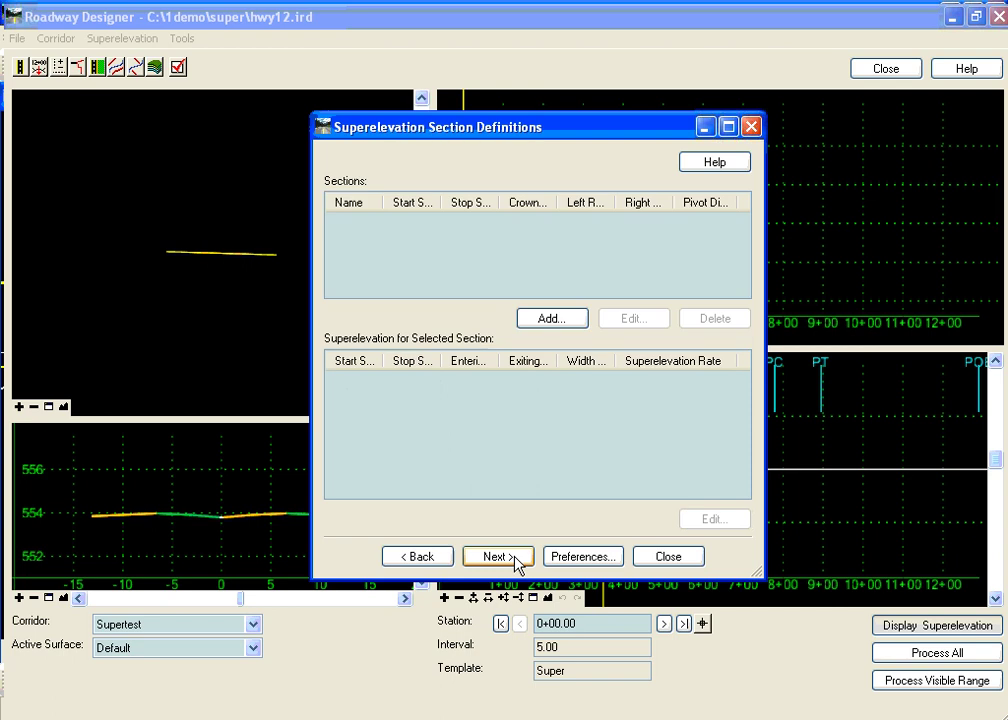
{"action": "left_click", "coordinate": [538, 318]}
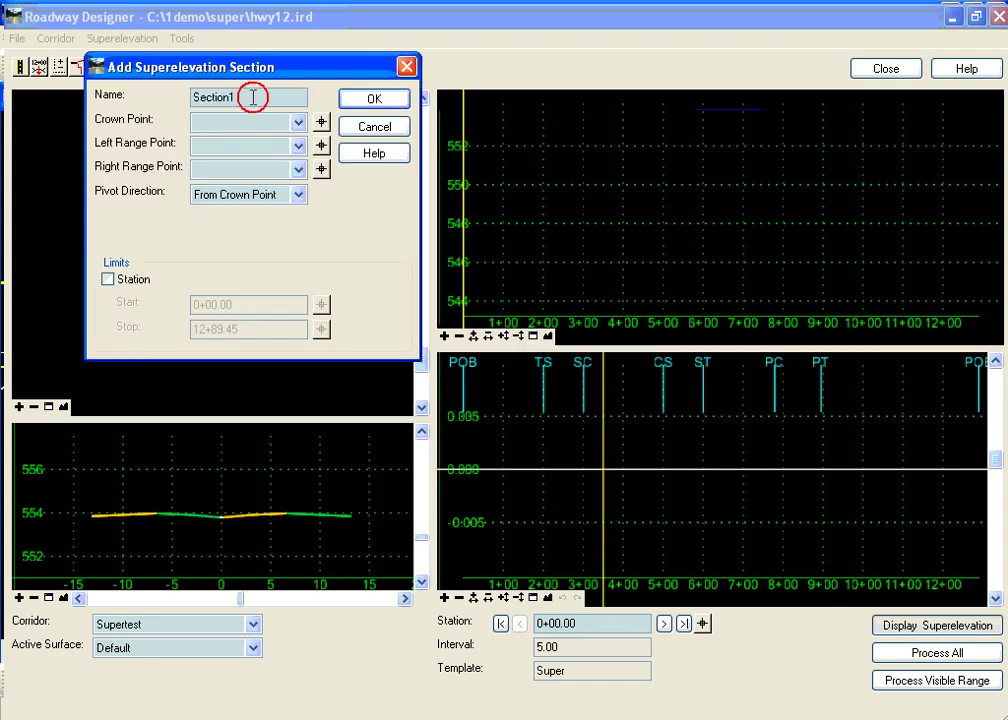
{"action": "type", "text": "Right"}
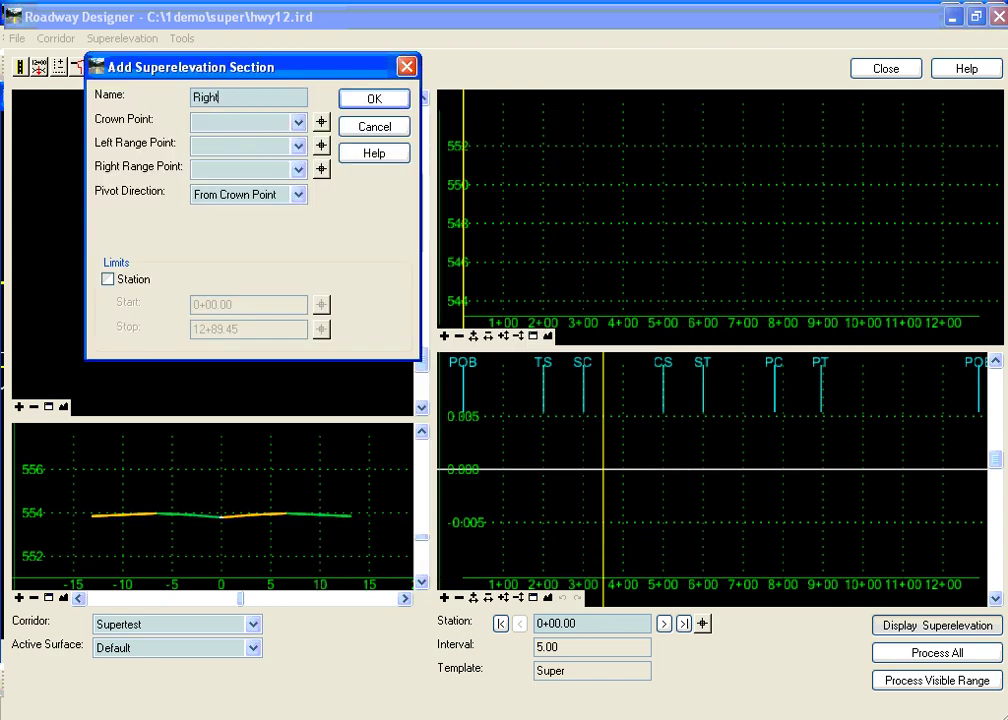
{"action": "key", "text": "Tab"}
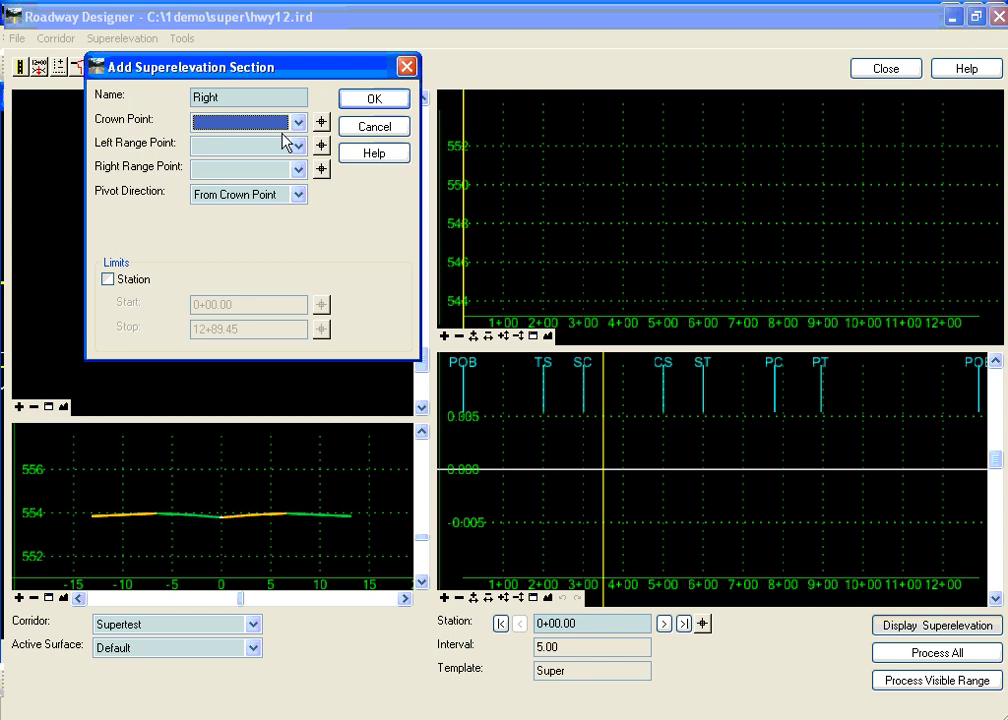
Set the Right section's crown point to IP and its range points to IP and OP.
{"action": "left_click", "coordinate": [321, 121]}
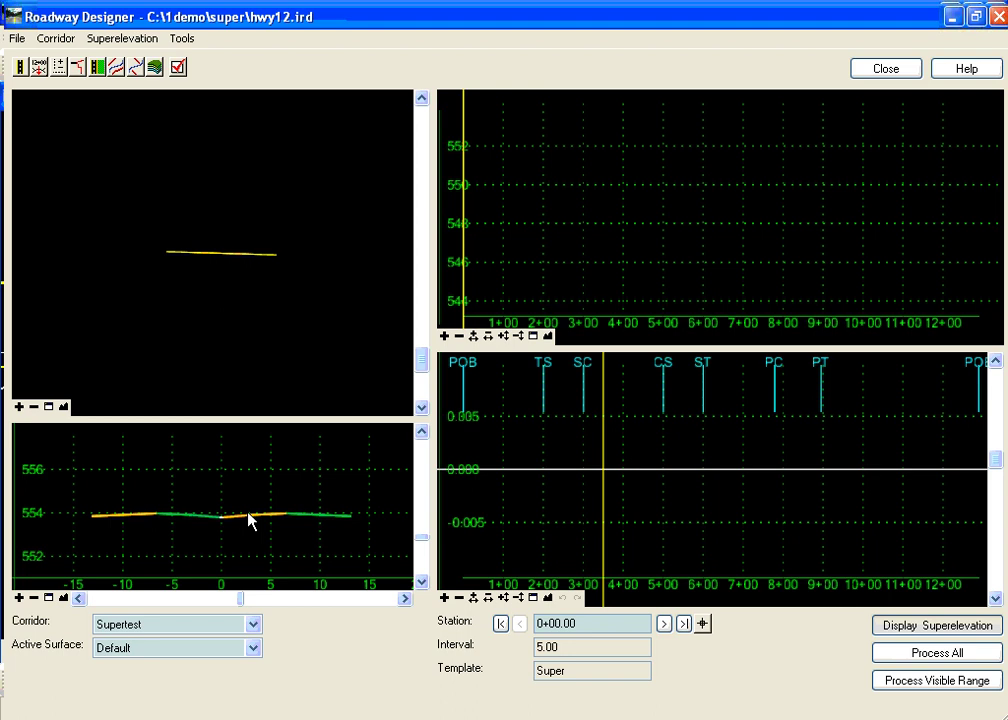
{"action": "left_click", "coordinate": [249, 519]}
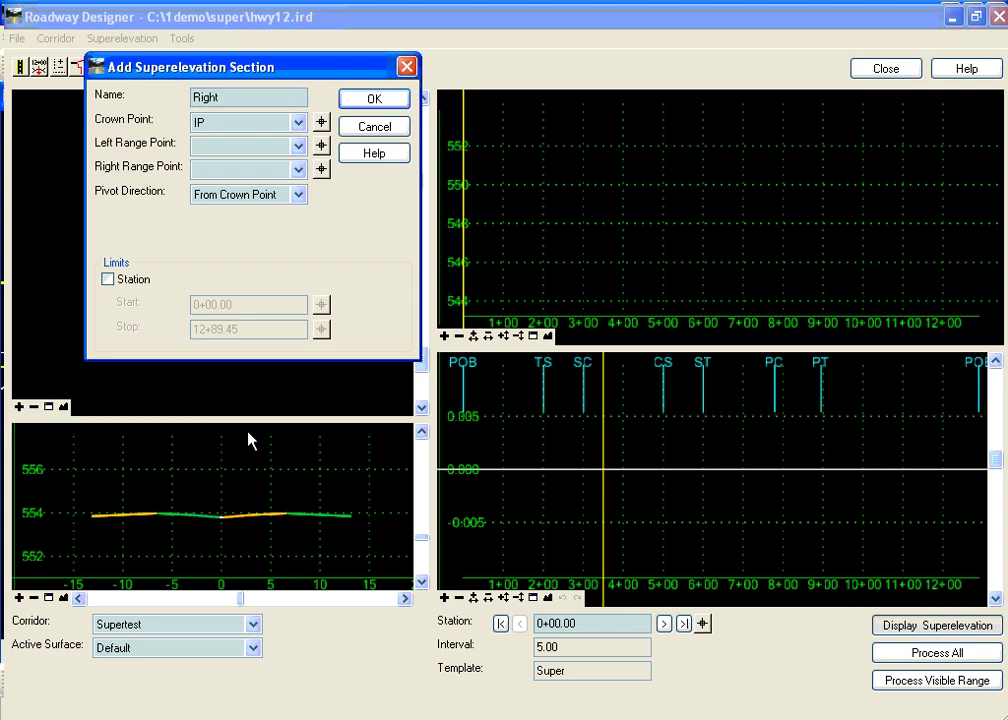
{"action": "left_click", "coordinate": [321, 145]}
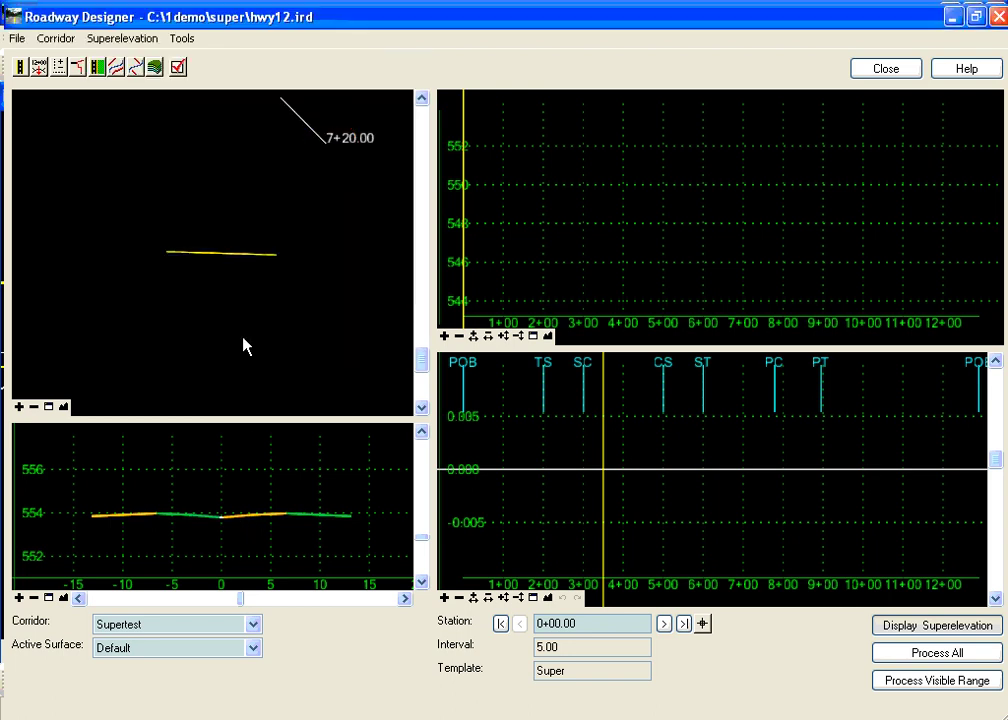
{"action": "left_click", "coordinate": [250, 519]}
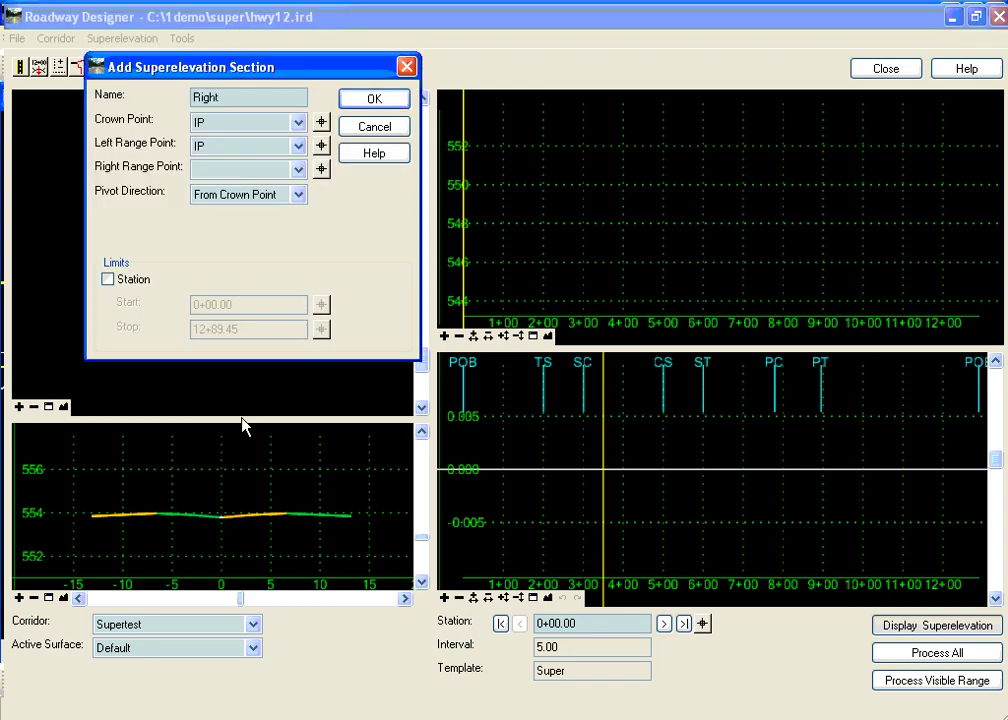
{"action": "left_click", "coordinate": [321, 169]}
{"action": "left_click", "coordinate": [327, 521]}
Finish the superelevation wizard so the 7.60% superelevation is drawn.
{"action": "left_click", "coordinate": [358, 100]}
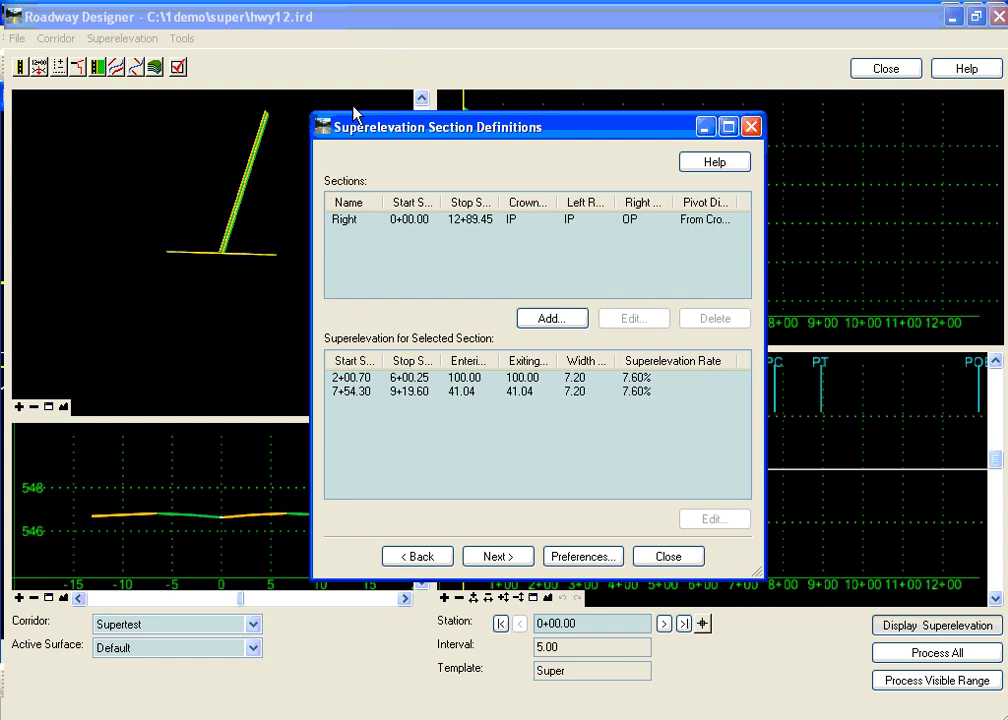
{"action": "left_click", "coordinate": [502, 555]}
{"action": "left_click", "coordinate": [503, 556]}
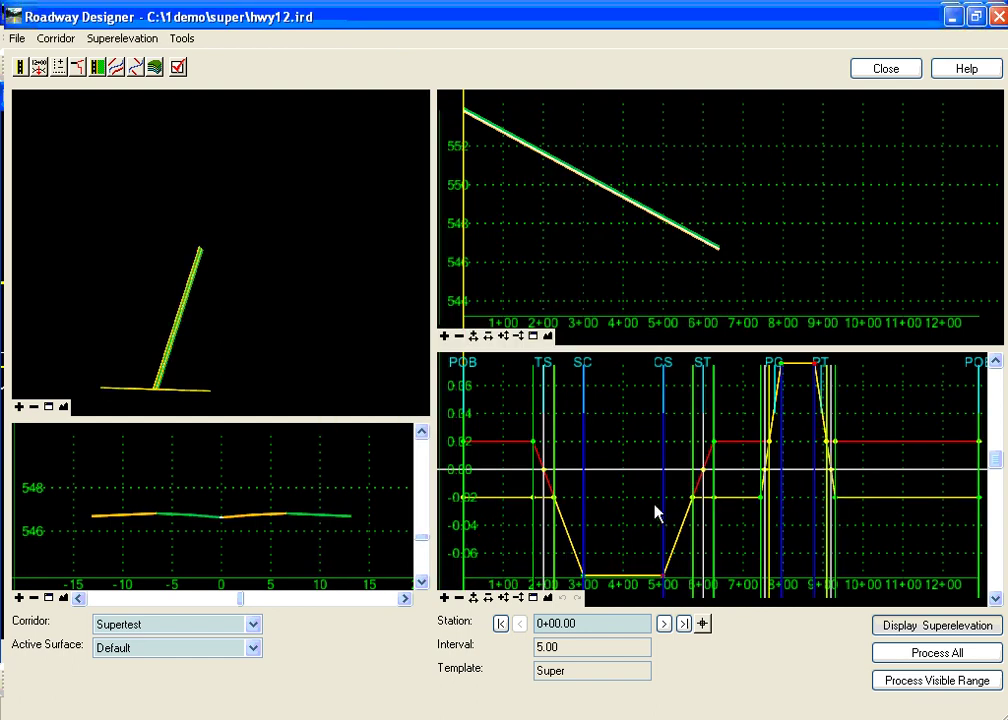
Step the station from 1+10.00 through the curve to 8+55.00, reviewing the superelevated cross-sections.
{"action": "left_click", "coordinate": [508, 420]}
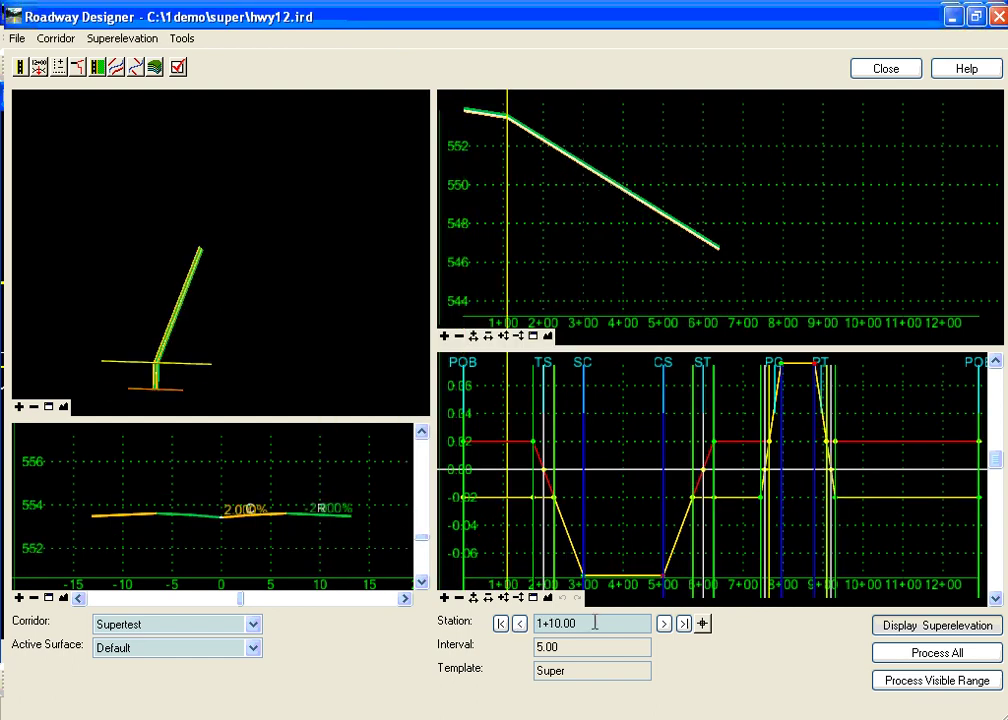
{"action": "left_click", "coordinate": [664, 623]}
{"action": "left_click", "coordinate": [664, 623]}
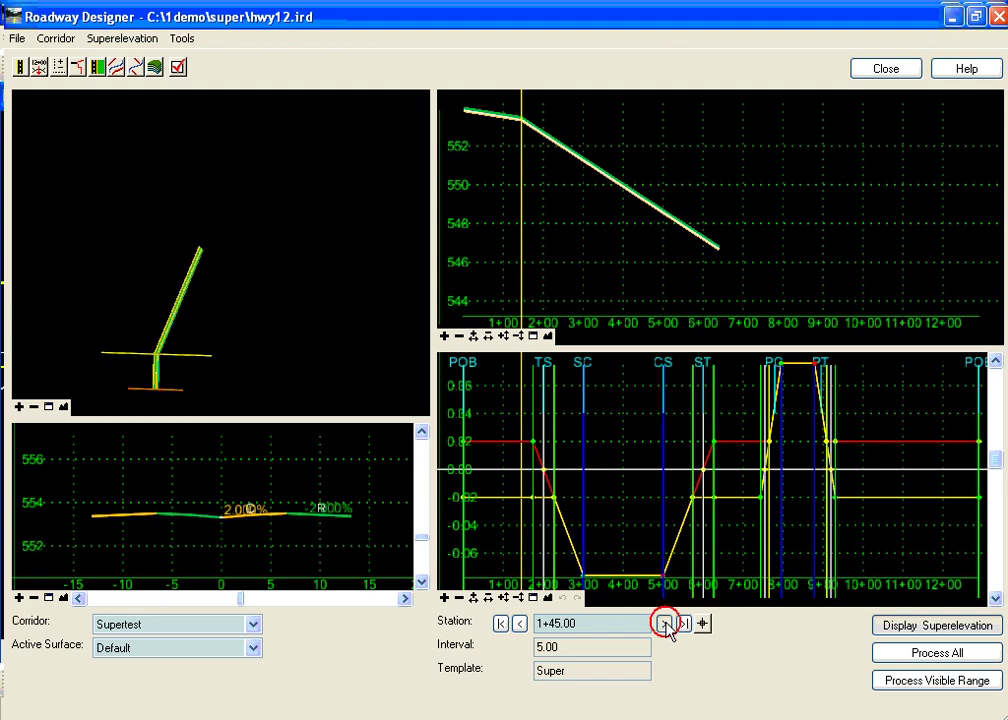
{"action": "left_click", "coordinate": [664, 623]}
{"action": "left_click", "coordinate": [664, 623]}
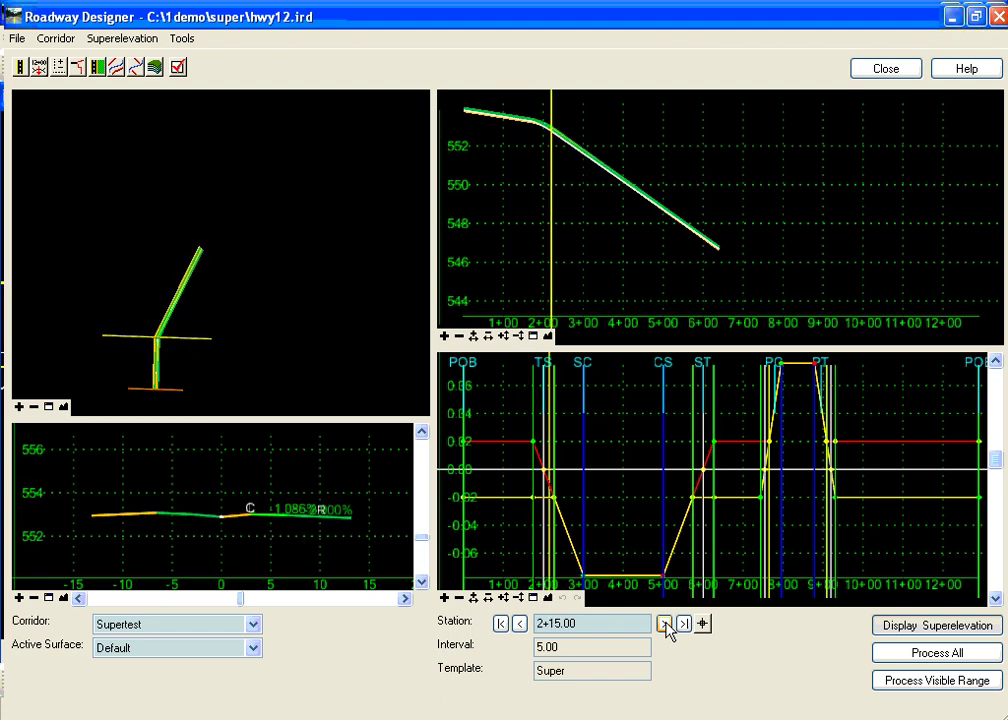
{"action": "left_click", "coordinate": [664, 623]}
{"action": "left_click", "coordinate": [664, 623]}
{"action": "left_click", "coordinate": [664, 623]}
{"action": "left_click", "coordinate": [664, 623]}
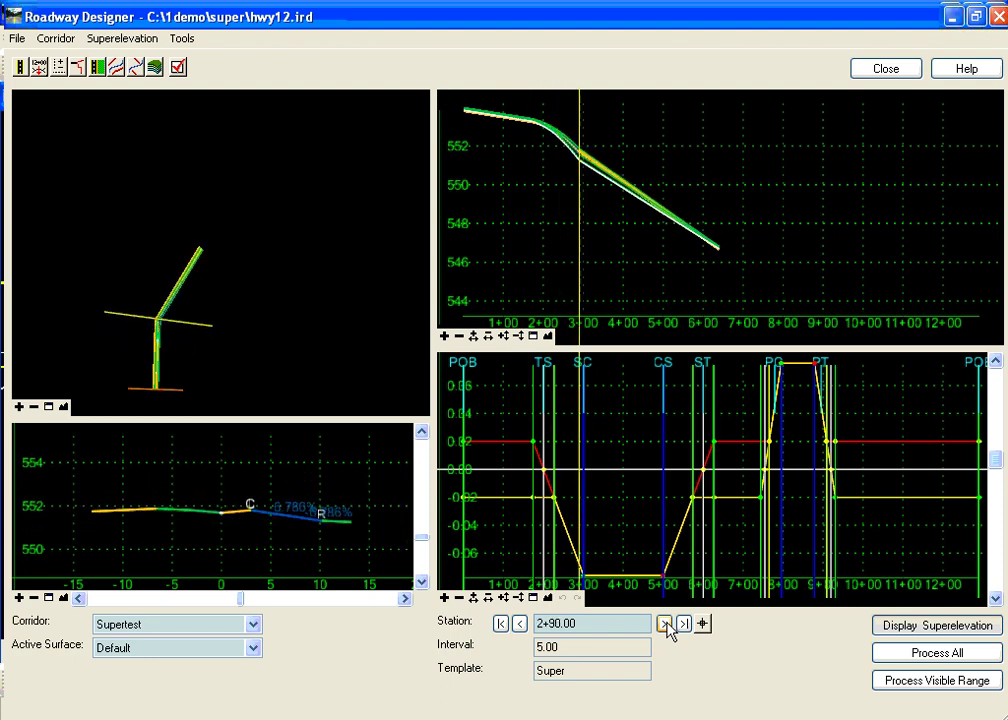
{"action": "left_click", "coordinate": [664, 623]}
{"action": "left_click", "coordinate": [664, 623]}
{"action": "left_click", "coordinate": [664, 623]}
{"action": "left_click", "coordinate": [664, 623]}
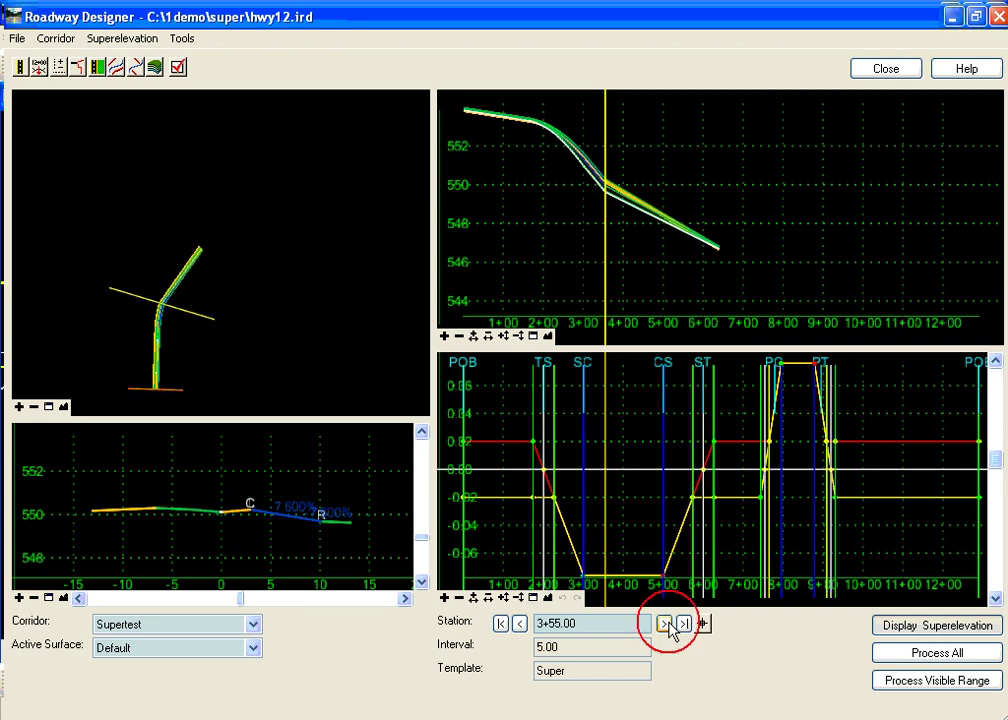
{"action": "left_click", "coordinate": [664, 623]}
{"action": "left_click", "coordinate": [664, 623]}
{"action": "left_click", "coordinate": [664, 623]}
{"action": "left_click", "coordinate": [664, 623]}
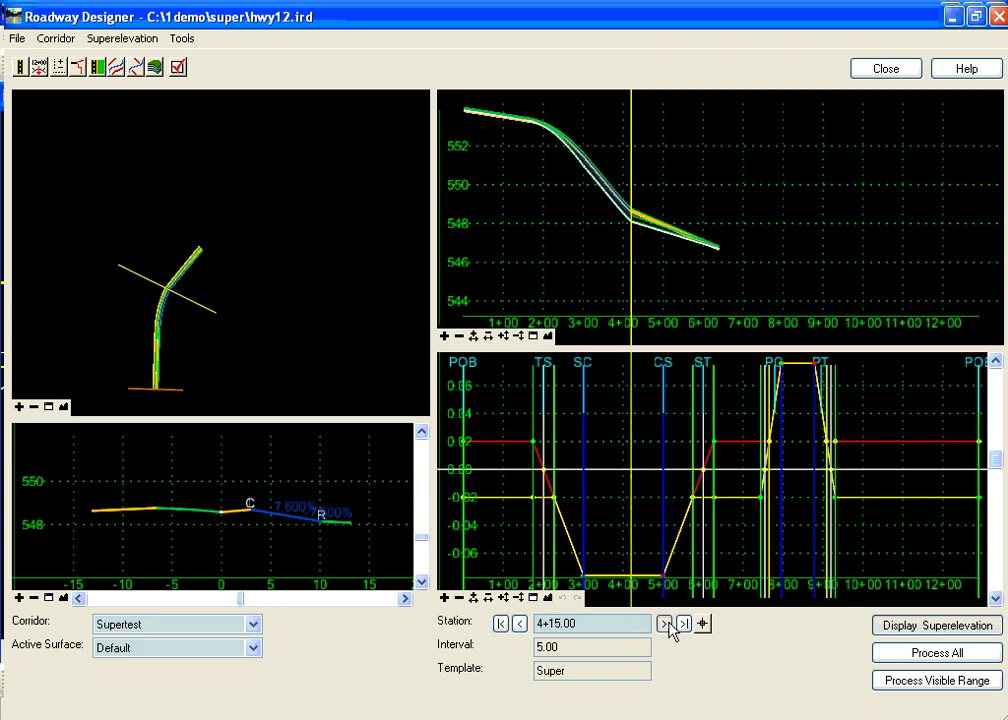
{"action": "left_click", "coordinate": [664, 623]}
{"action": "left_click", "coordinate": [664, 623]}
{"action": "left_click", "coordinate": [664, 623]}
{"action": "left_click", "coordinate": [664, 623]}
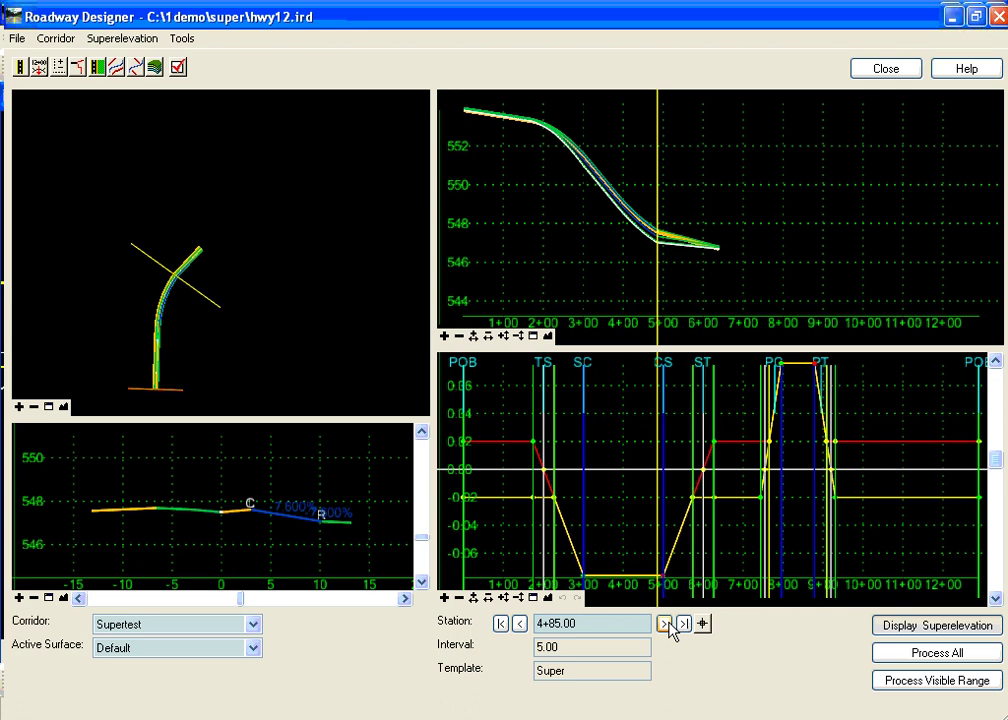
{"action": "left_click", "coordinate": [664, 623]}
{"action": "left_click", "coordinate": [664, 623]}
{"action": "left_click", "coordinate": [664, 623]}
{"action": "left_click", "coordinate": [664, 623]}
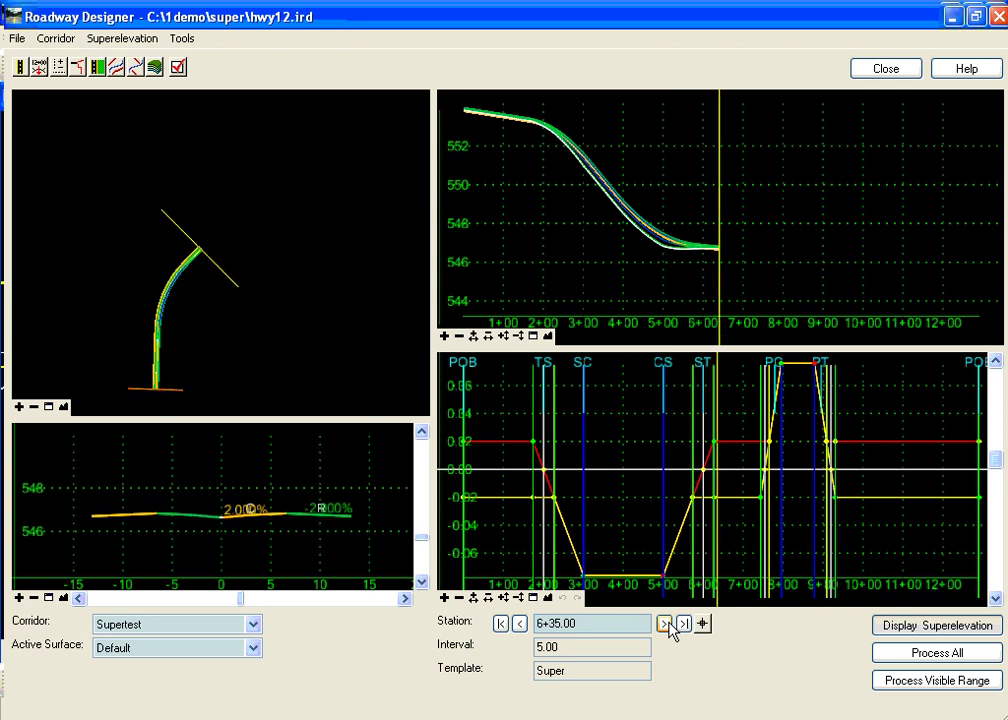
{"action": "left_click", "coordinate": [664, 623]}
{"action": "left_click", "coordinate": [664, 623]}
{"action": "left_click", "coordinate": [664, 623]}
{"action": "left_click", "coordinate": [664, 623]}
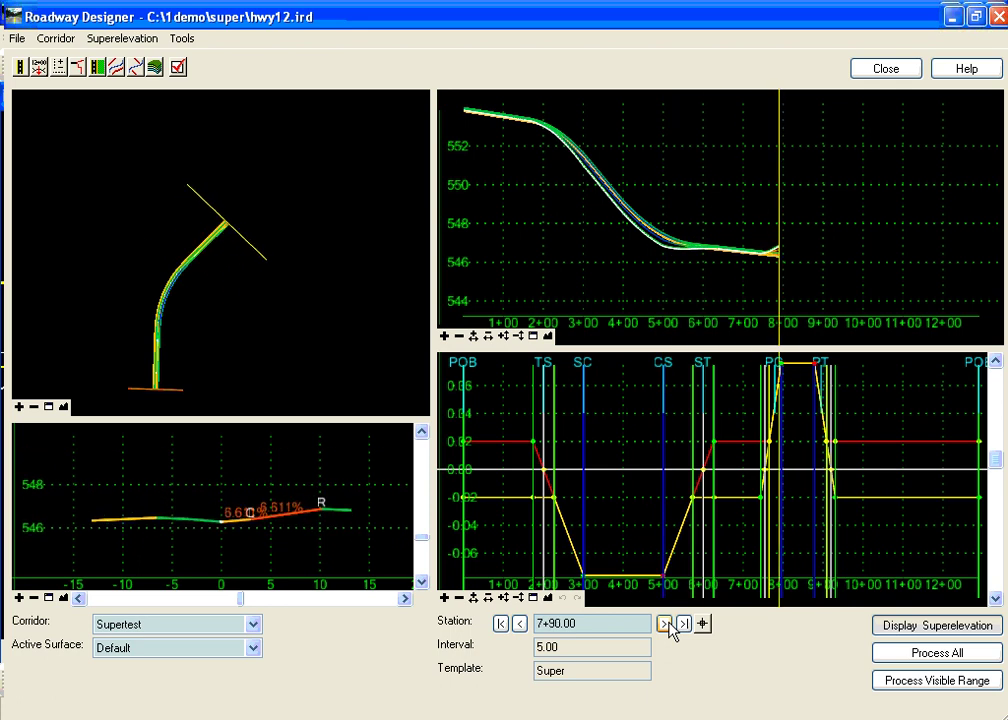
{"action": "left_click", "coordinate": [664, 623]}
{"action": "left_click", "coordinate": [664, 623]}
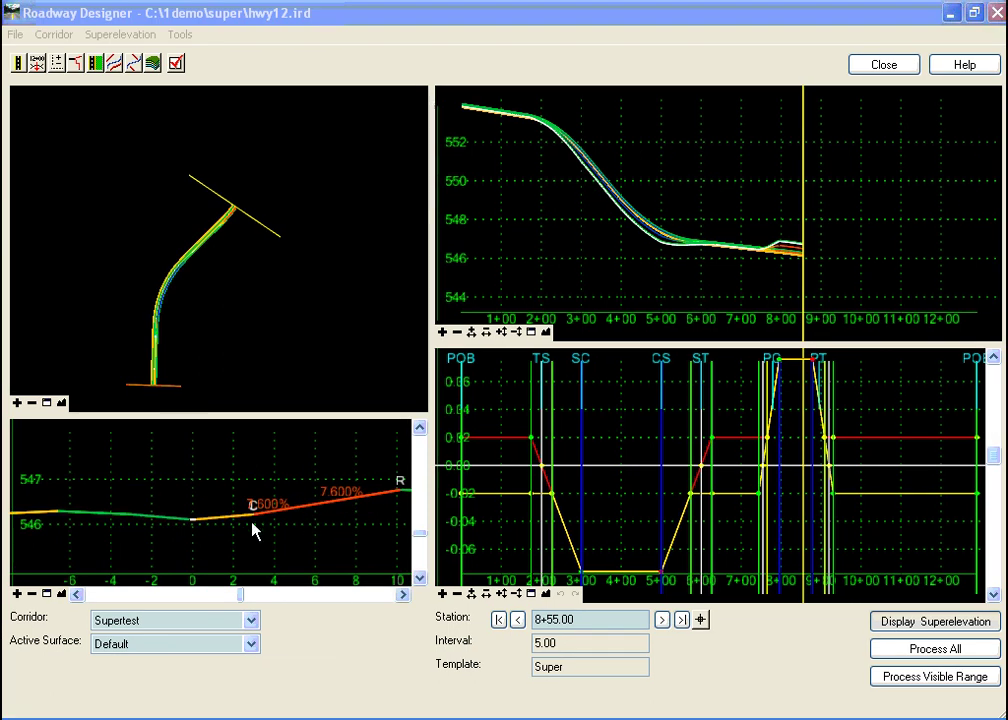
Apply a shoulder rollover lock at point EB with a .1 (10%) high-side difference.
{"action": "mouse_move", "coordinate": [254, 524]}
{"action": "mouse_move", "coordinate": [199, 522]}
{"action": "left_click", "coordinate": [122, 34]}
{"action": "left_click", "coordinate": [106, 88]}
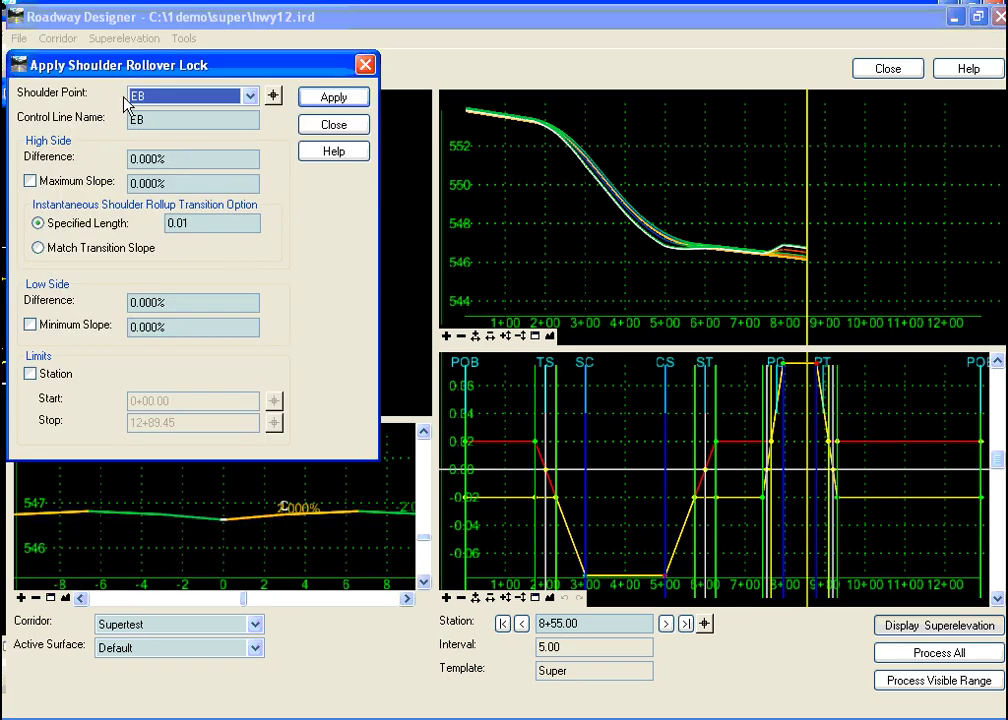
{"action": "left_click", "coordinate": [177, 157]}
{"action": "left_click", "coordinate": [177, 157]}
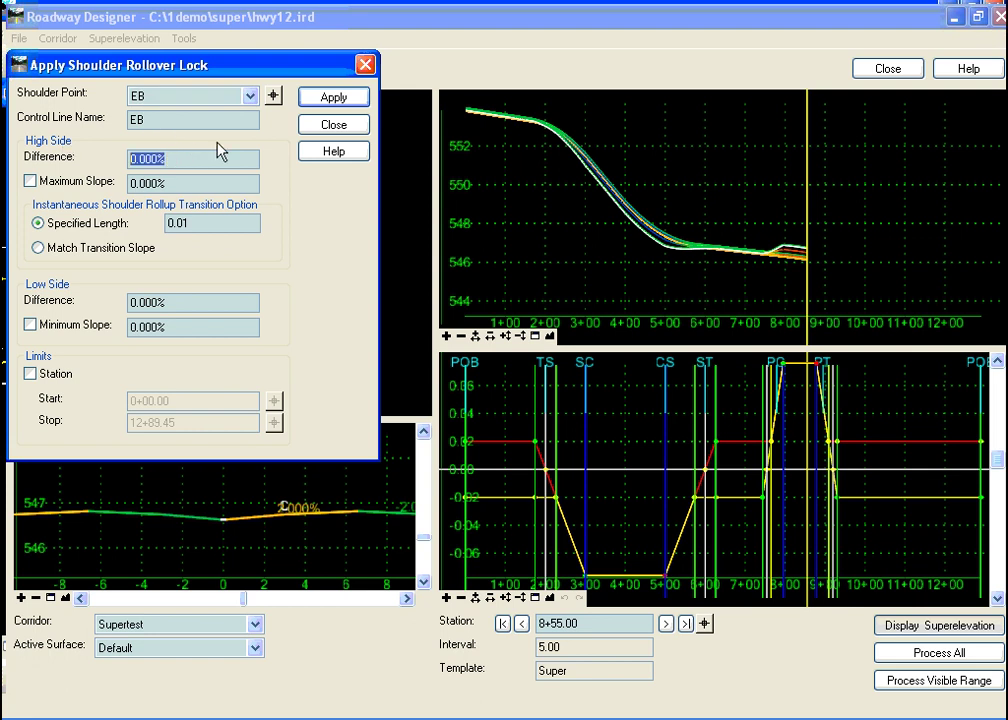
{"action": "type", "text": ".1"}
{"action": "key", "text": "Tab"}
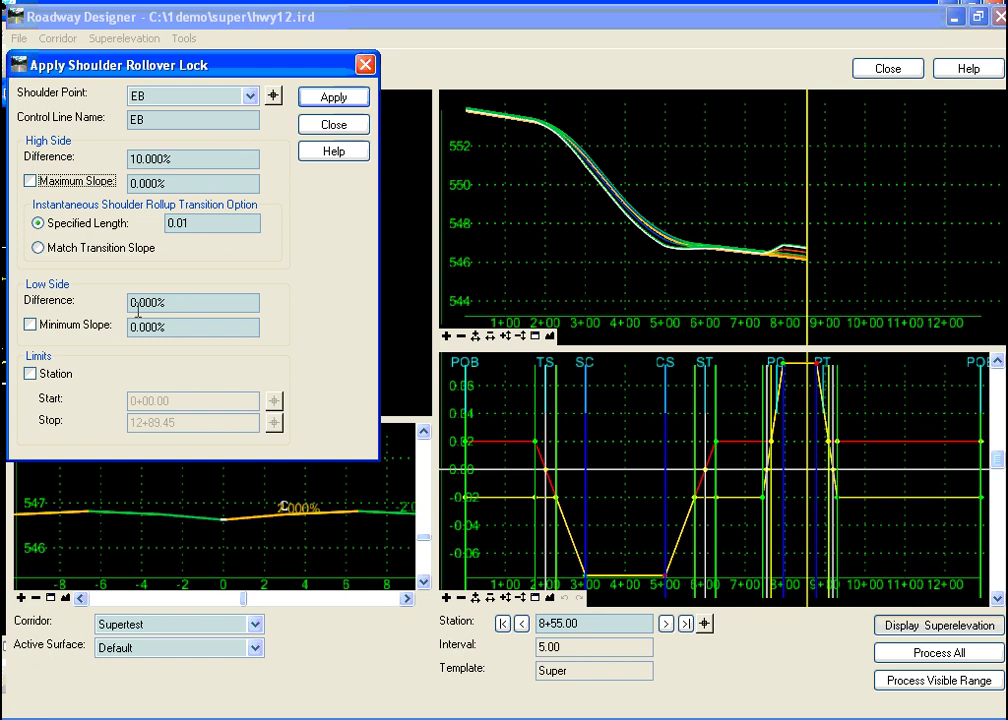
{"action": "left_click", "coordinate": [333, 98]}
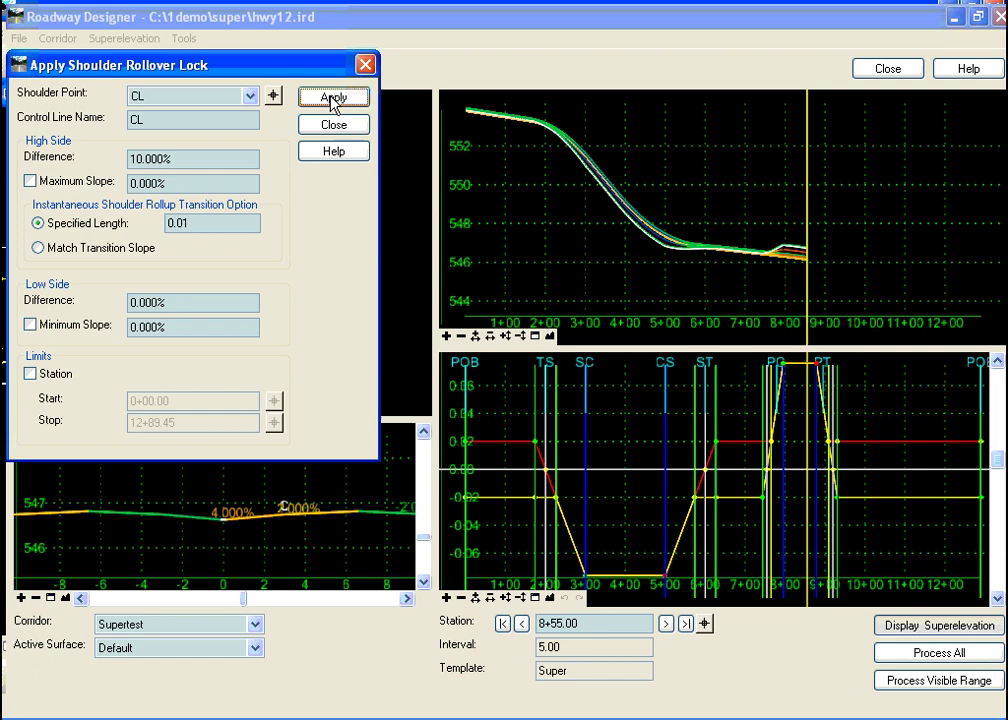
{"action": "left_click", "coordinate": [333, 126]}
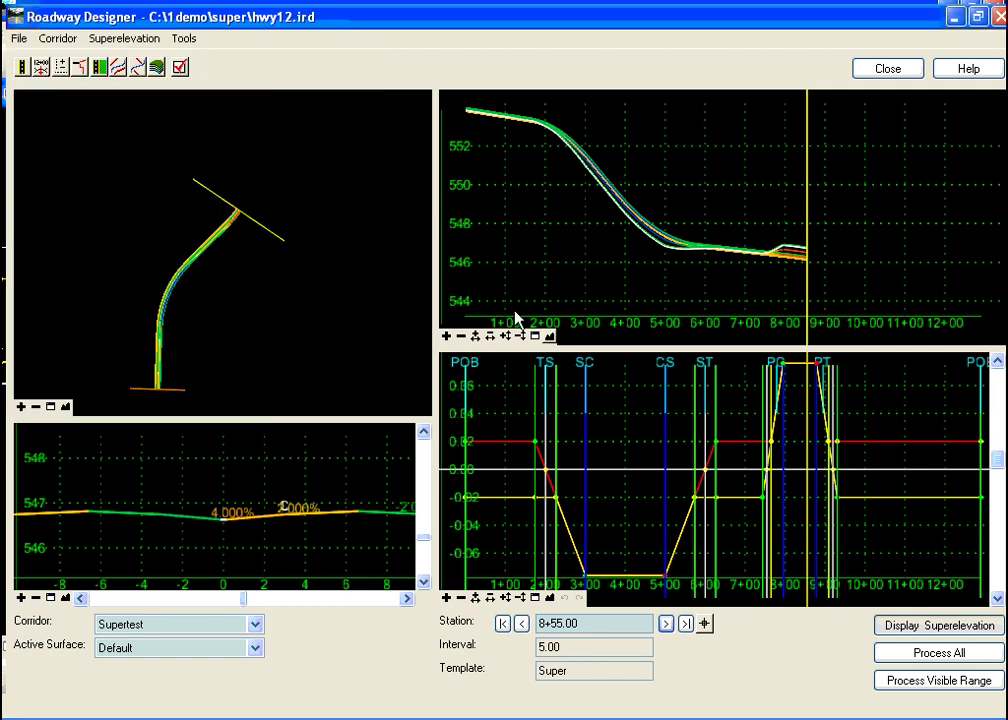
Refresh the superelevation graph, jump to station 3+85, and step forward to 4+65.
{"action": "left_click", "coordinate": [549, 598]}
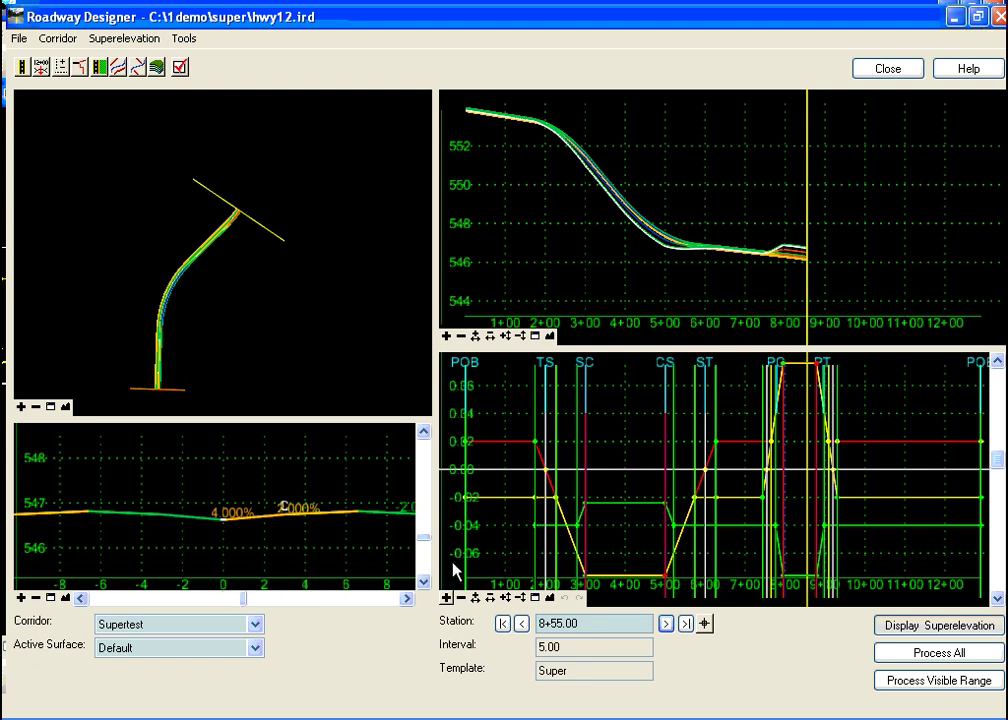
{"action": "left_click", "coordinate": [187, 317]}
{"action": "mouse_move", "coordinate": [228, 517]}
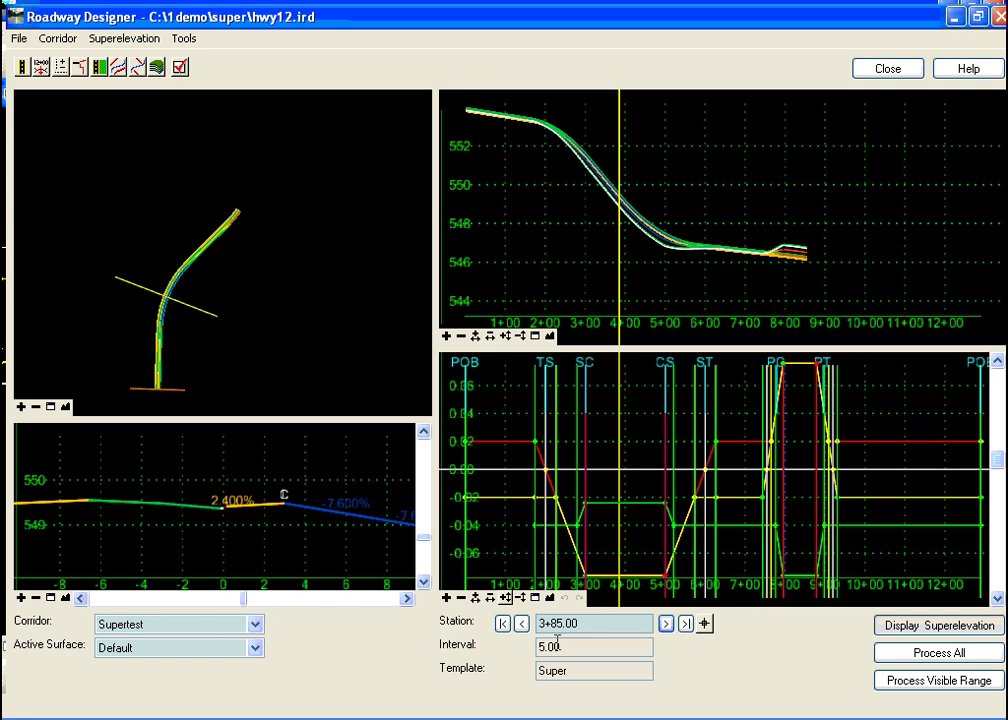
{"action": "left_click", "coordinate": [666, 624]}
{"action": "left_click", "coordinate": [666, 624]}
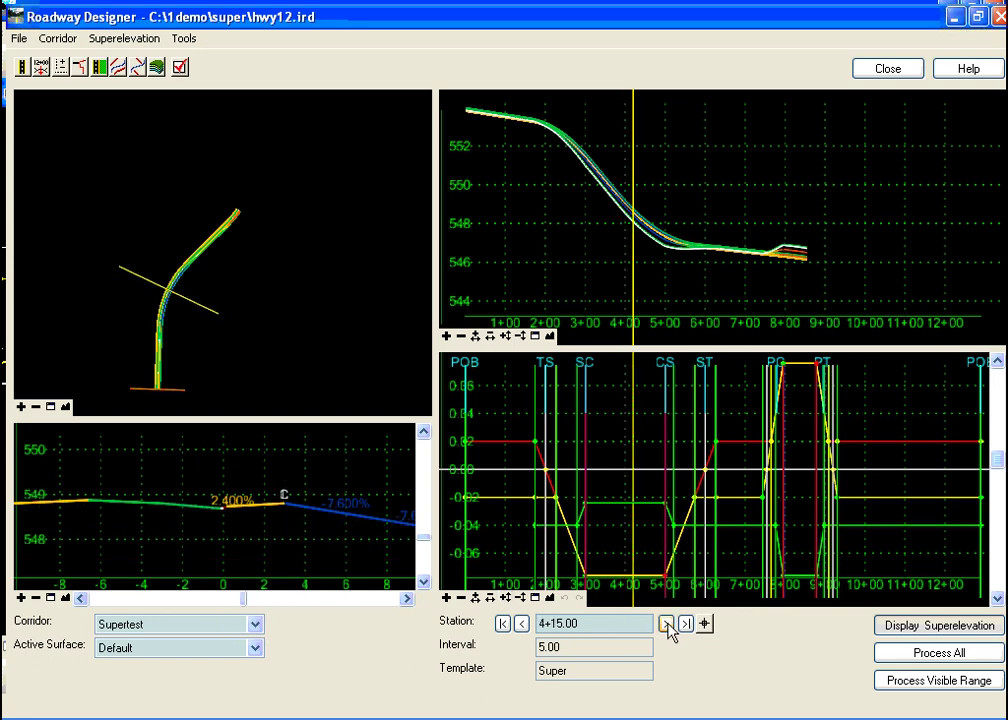
{"action": "left_click", "coordinate": [666, 624]}
{"action": "left_click", "coordinate": [666, 624]}
{"action": "left_click", "coordinate": [666, 624]}
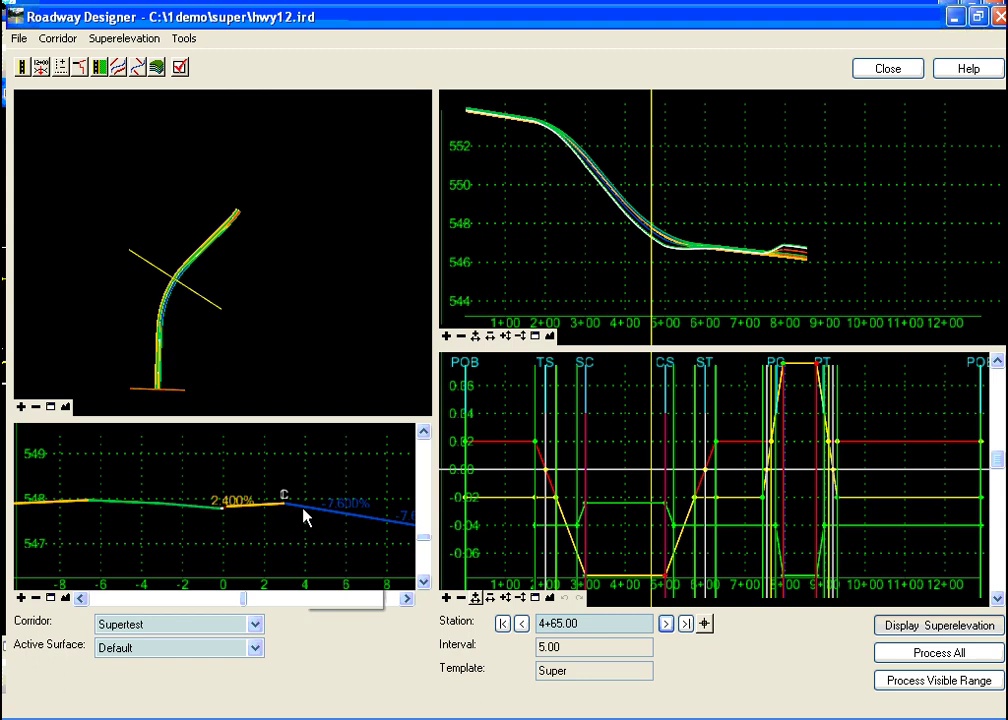
Step on to 5+15, then back to 4+80.00, where the shoulder shows 2.400% beside -7.600%.
{"action": "mouse_move", "coordinate": [265, 510]}
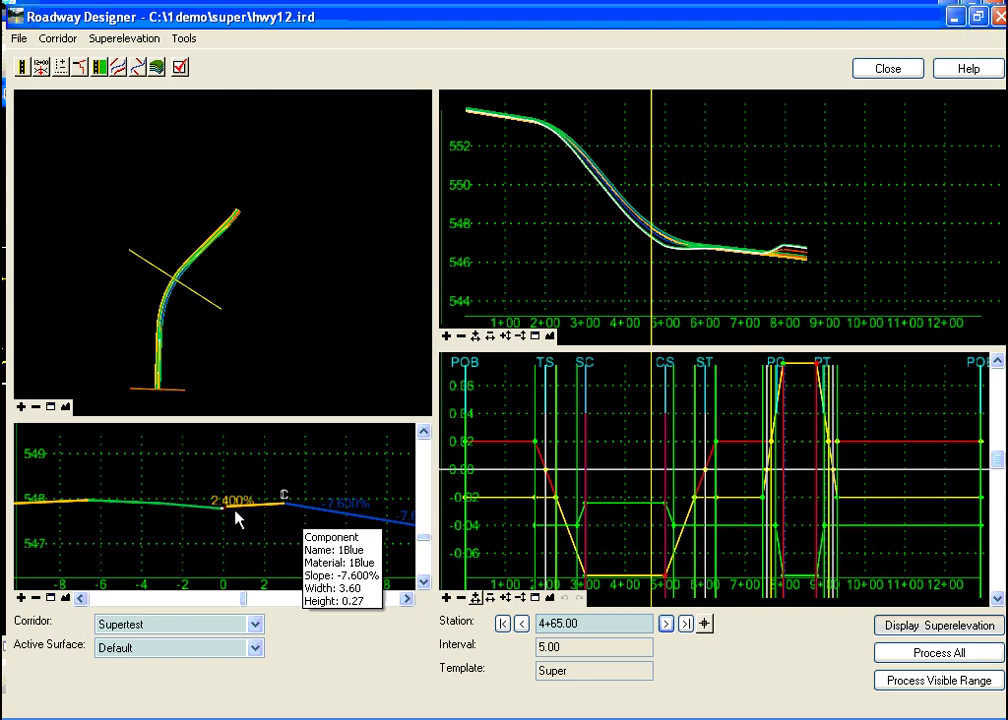
{"action": "left_click", "coordinate": [666, 624]}
{"action": "left_click", "coordinate": [666, 624]}
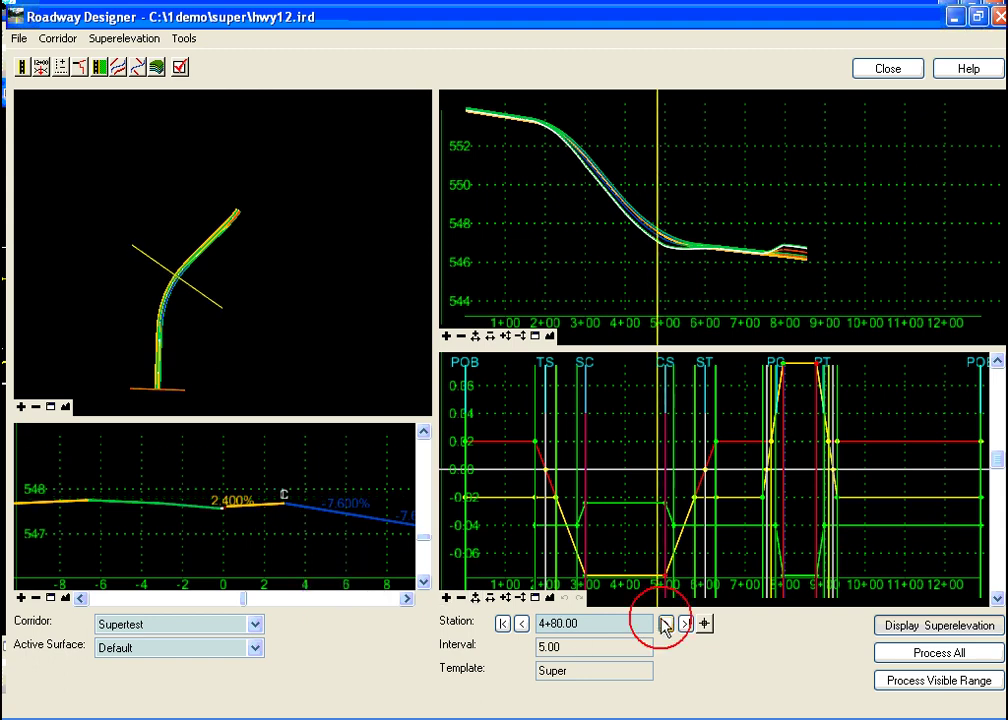
{"action": "left_click", "coordinate": [666, 624]}
{"action": "left_click", "coordinate": [666, 624]}
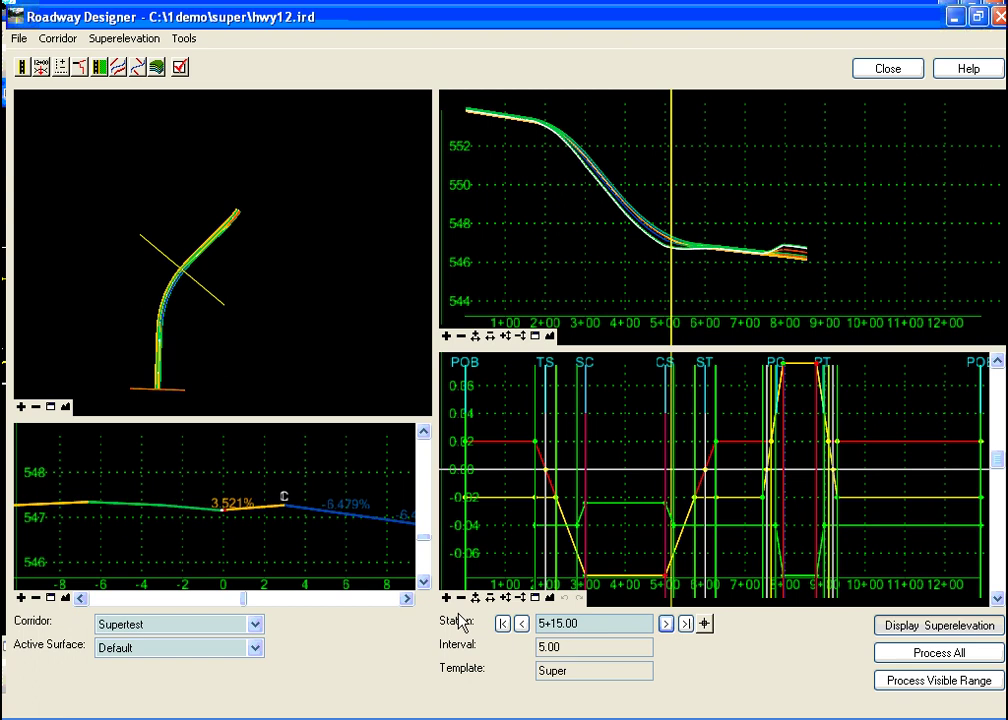
{"action": "left_click", "coordinate": [521, 623]}
{"action": "left_click", "coordinate": [521, 623]}
{"action": "left_click", "coordinate": [521, 623]}
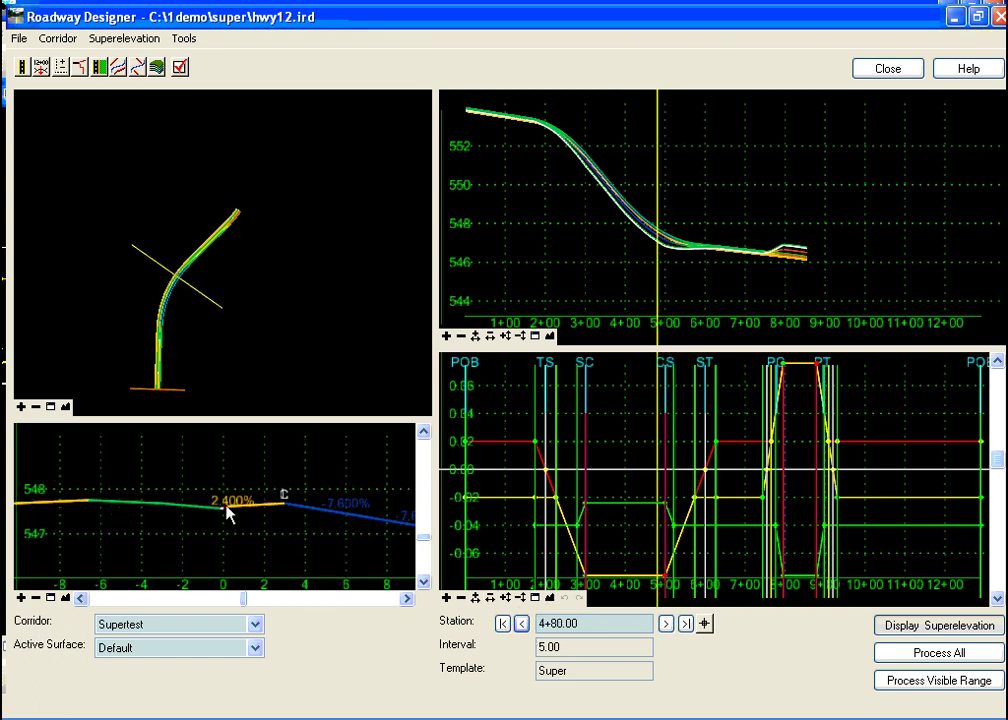
{"action": "mouse_move", "coordinate": [272, 510]}
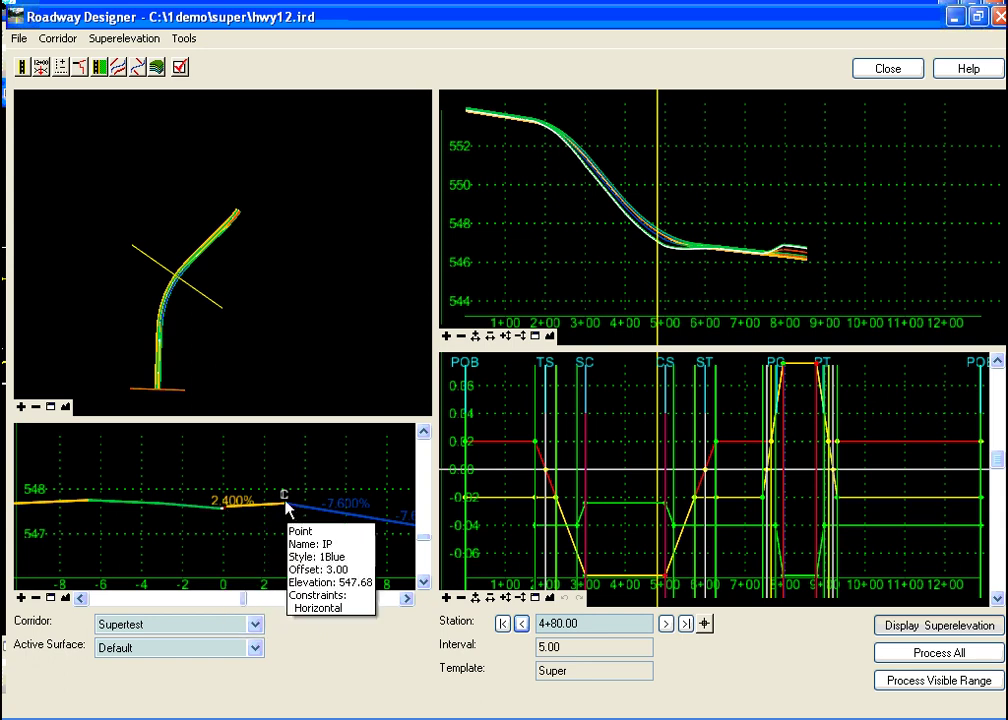
{"action": "mouse_move", "coordinate": [227, 513]}
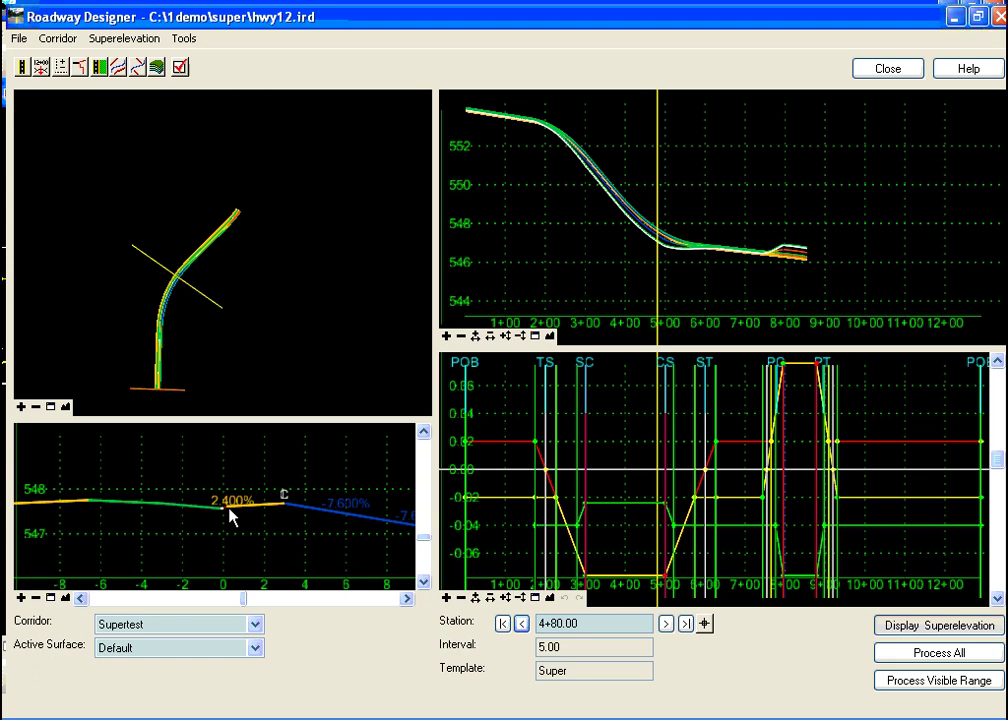
{"action": "mouse_move", "coordinate": [645, 512]}
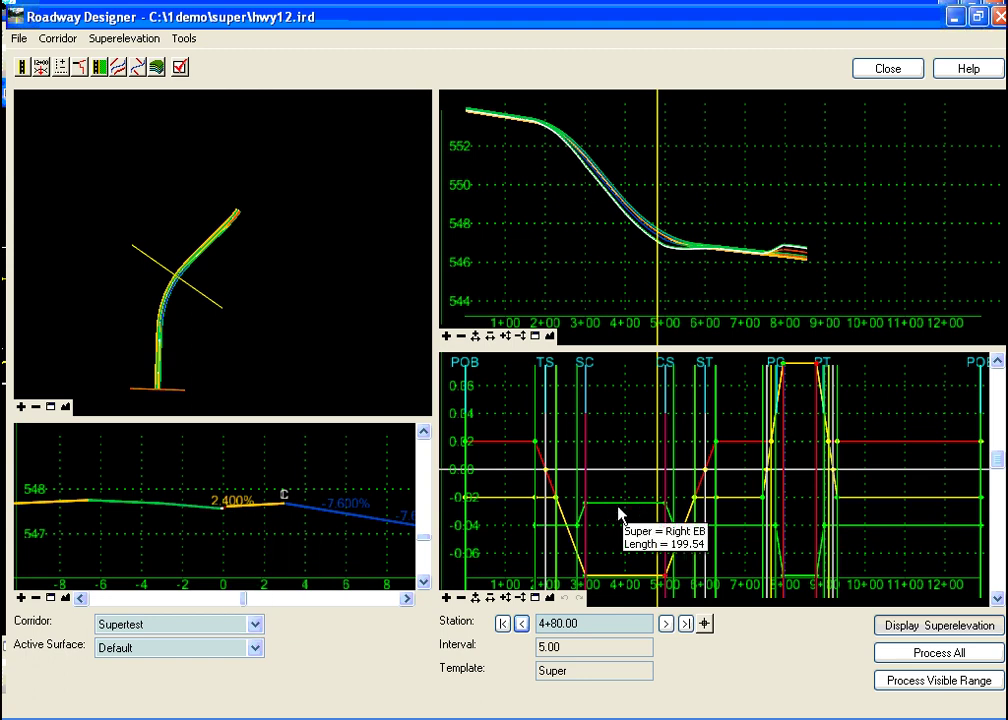
Create control line IP copied from Right EB, mirroring all values except the normal crown.
{"action": "right_click", "coordinate": [597, 522]}
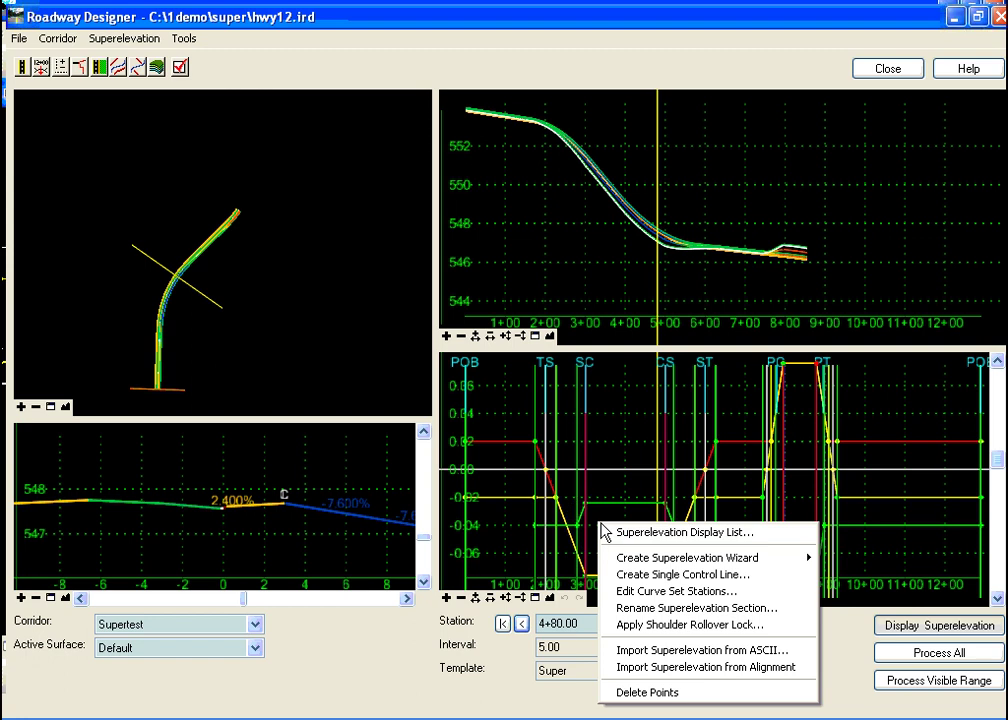
{"action": "left_click", "coordinate": [618, 575]}
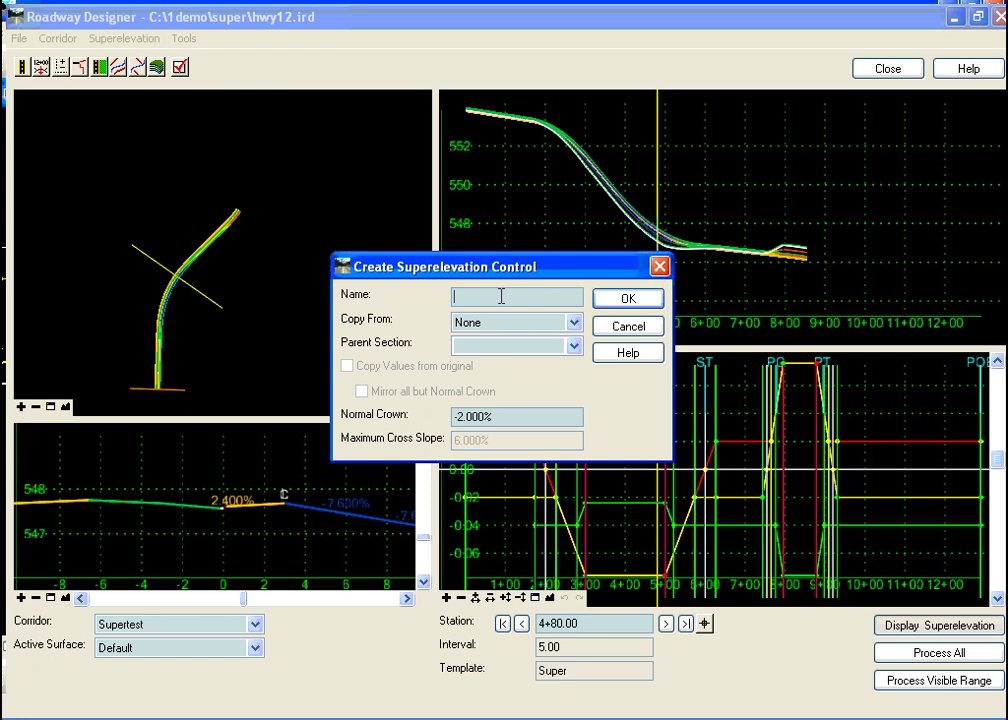
{"action": "key", "text": "Tab"}
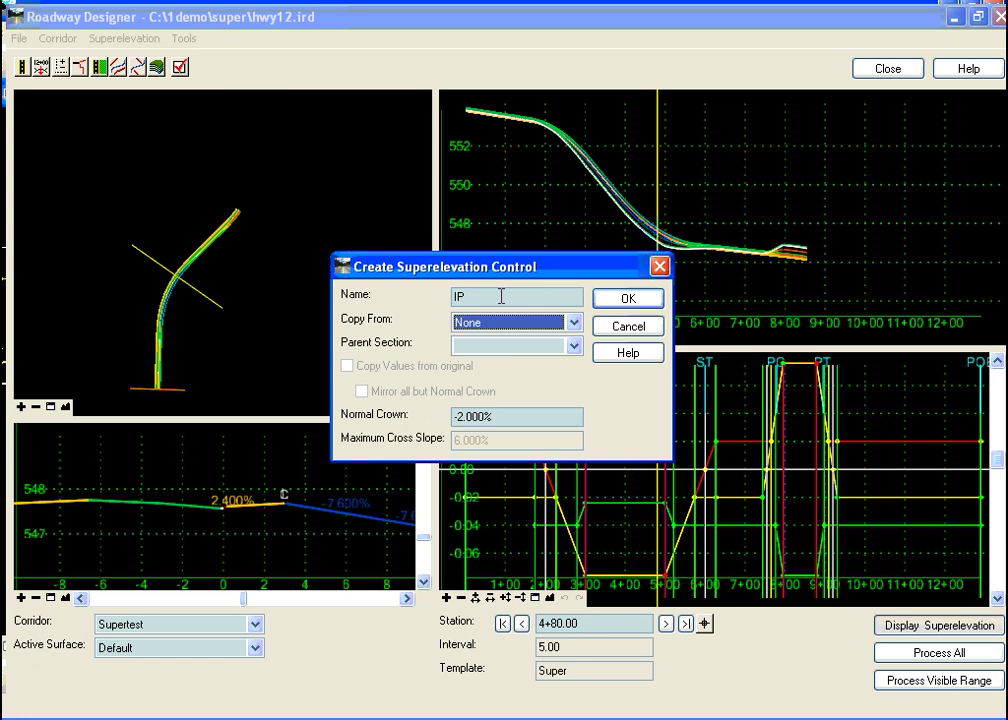
{"action": "left_click", "coordinate": [574, 322]}
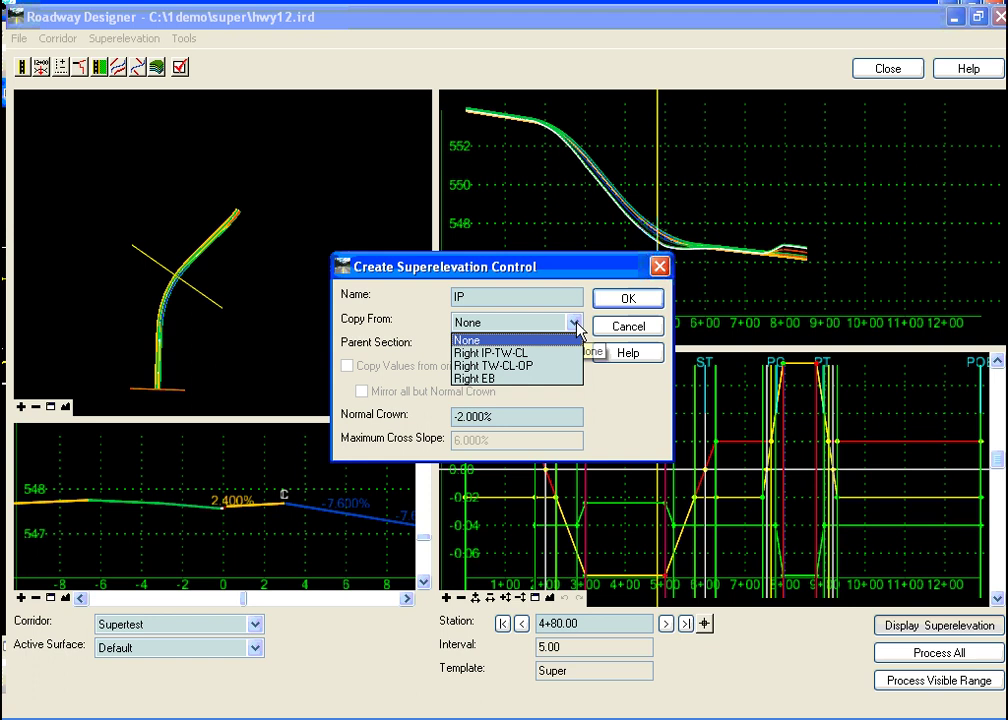
{"action": "left_click", "coordinate": [478, 380]}
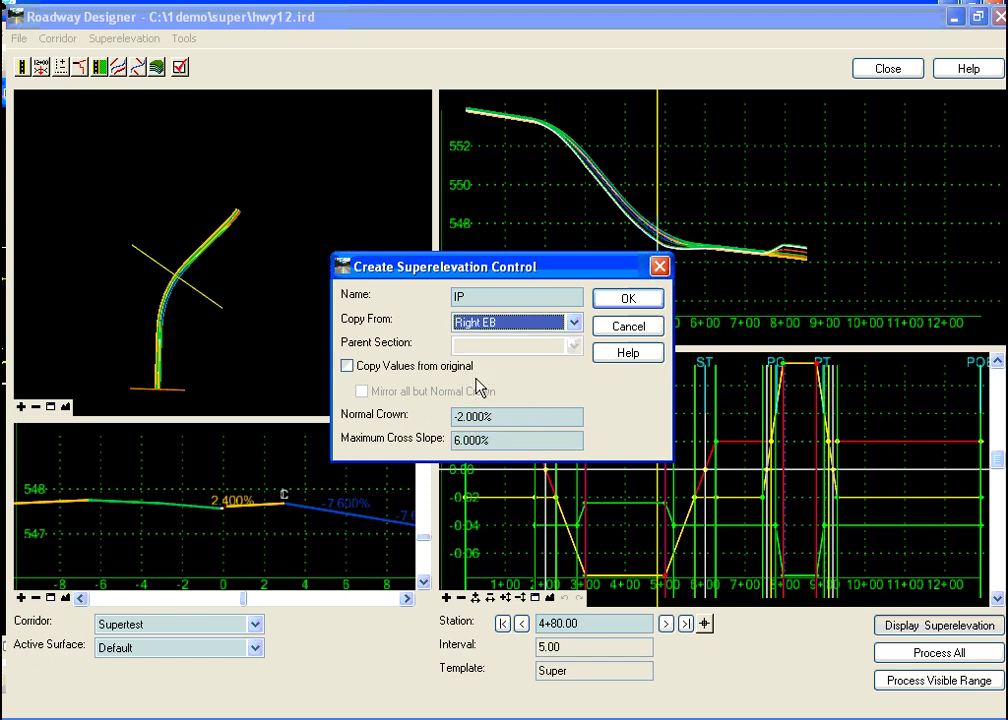
{"action": "left_click", "coordinate": [347, 367]}
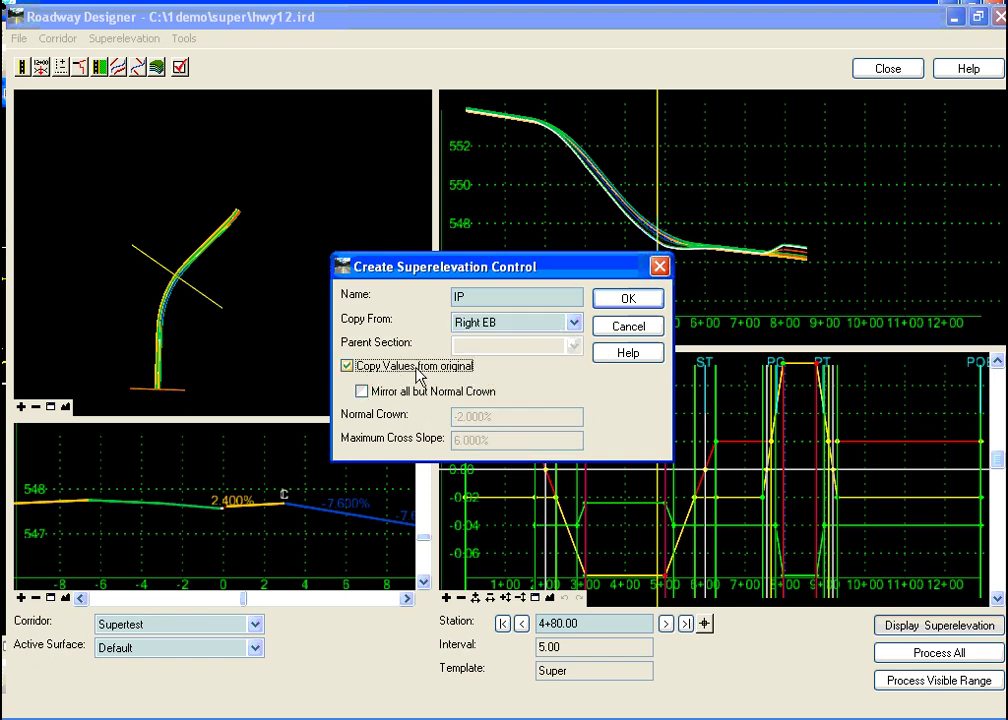
{"action": "left_click", "coordinate": [362, 392]}
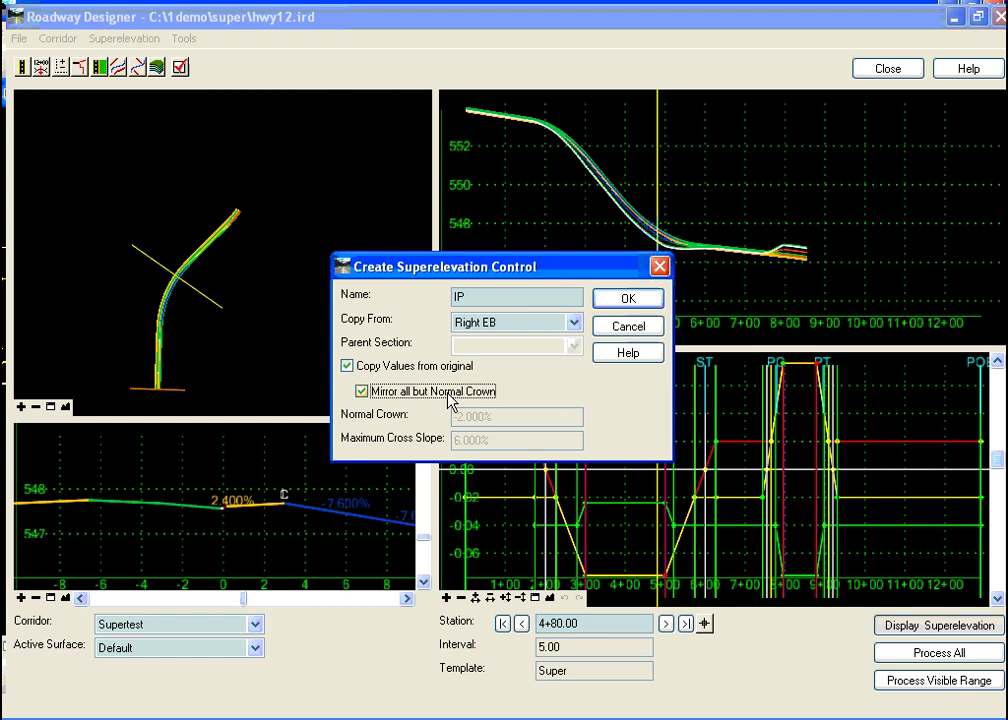
{"action": "left_click", "coordinate": [617, 302]}
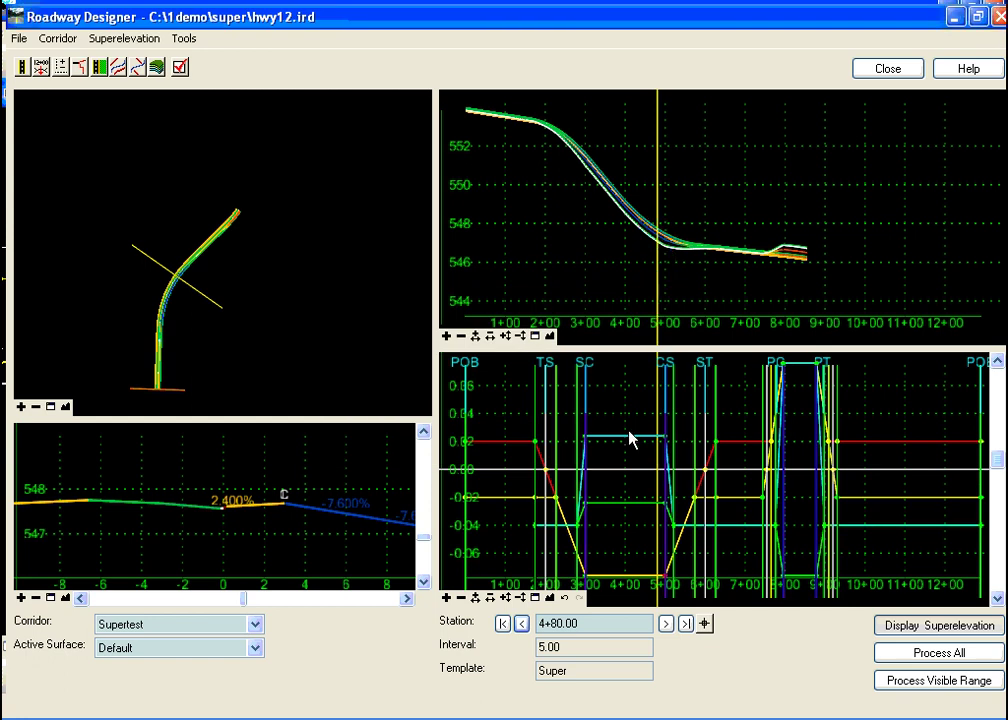
Delete the Right EB control in the superelevation display list, leaving IP, and close the list.
{"action": "mouse_move", "coordinate": [590, 440]}
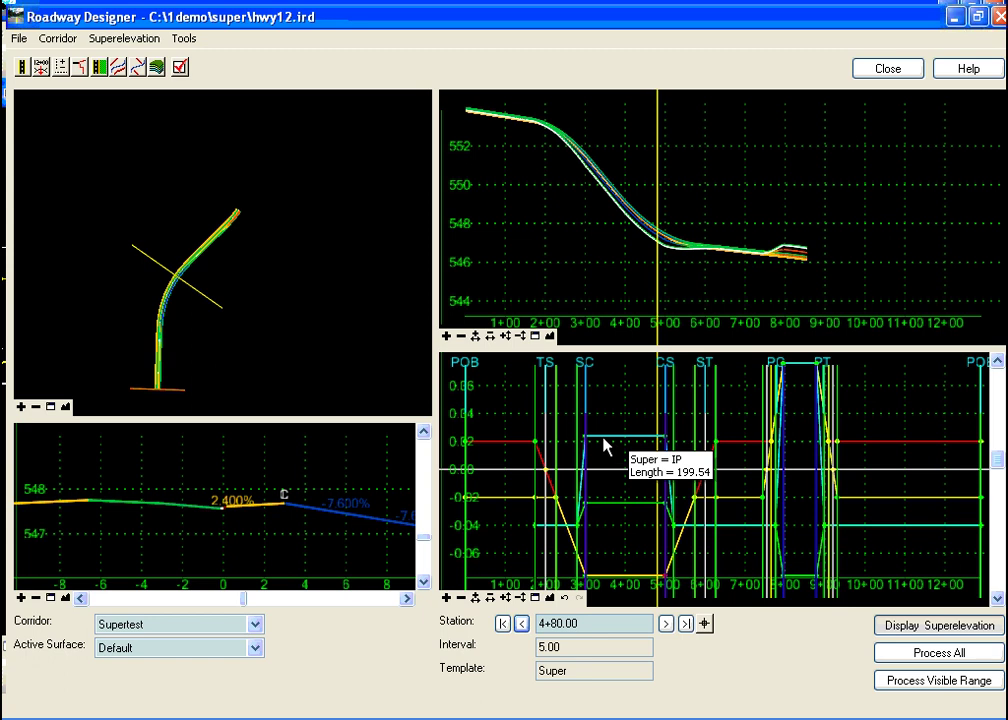
{"action": "mouse_move", "coordinate": [633, 506]}
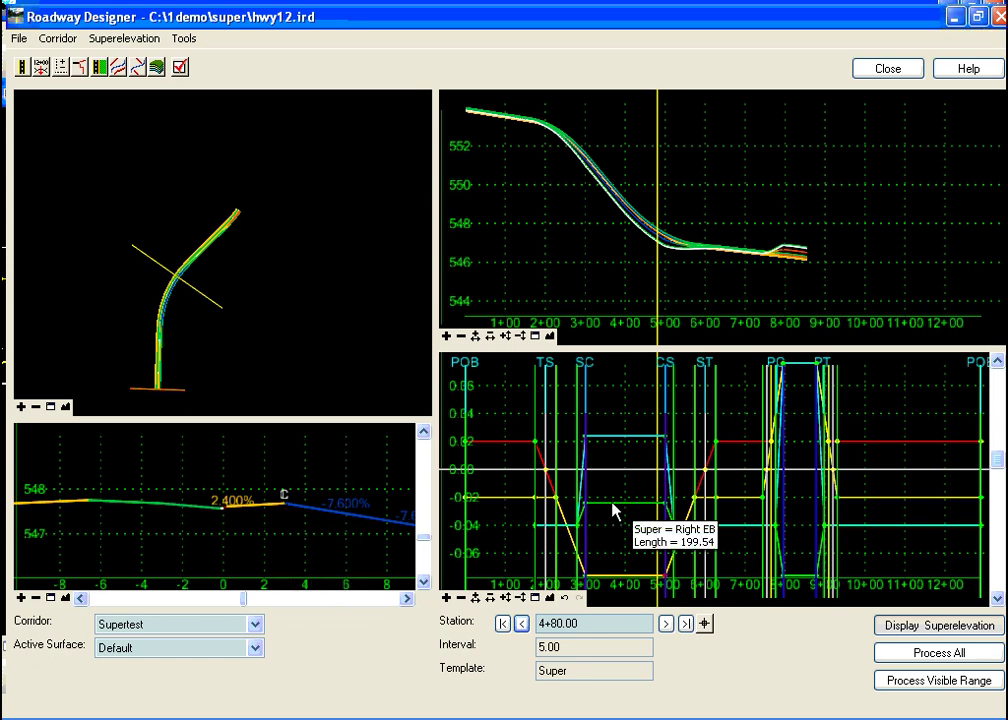
{"action": "right_click", "coordinate": [610, 521]}
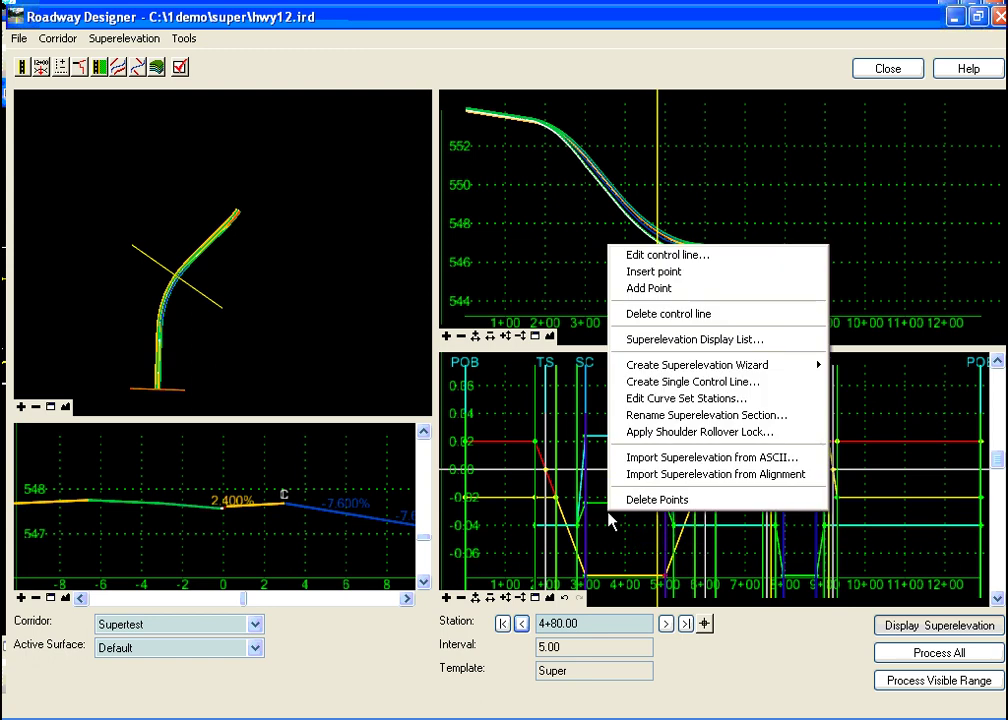
{"action": "left_click", "coordinate": [663, 341]}
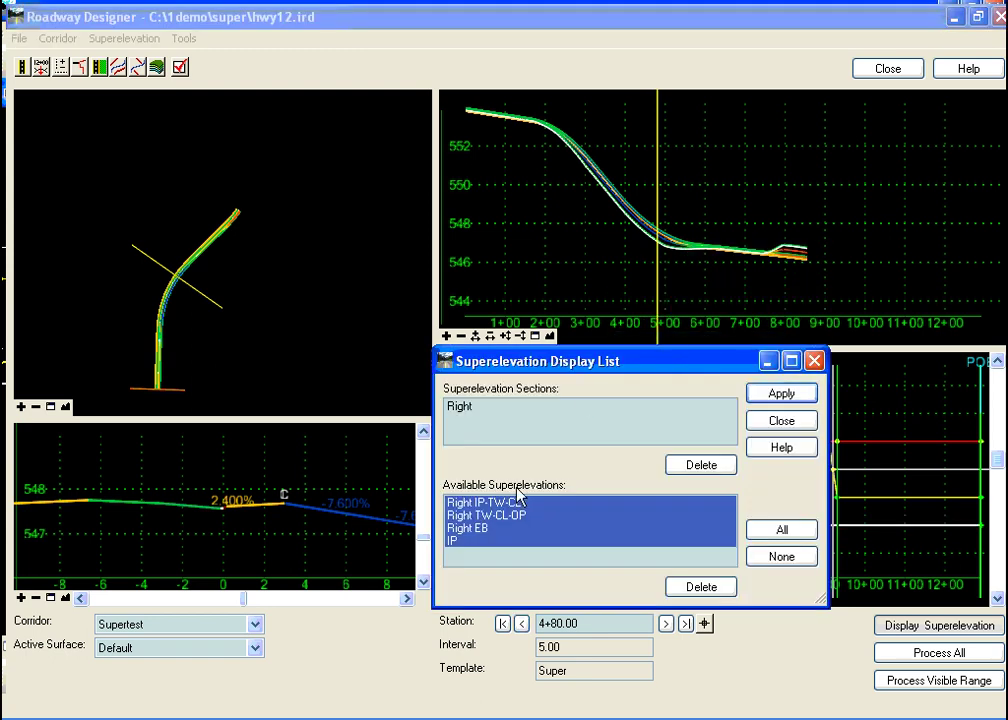
{"action": "left_click", "coordinate": [468, 529]}
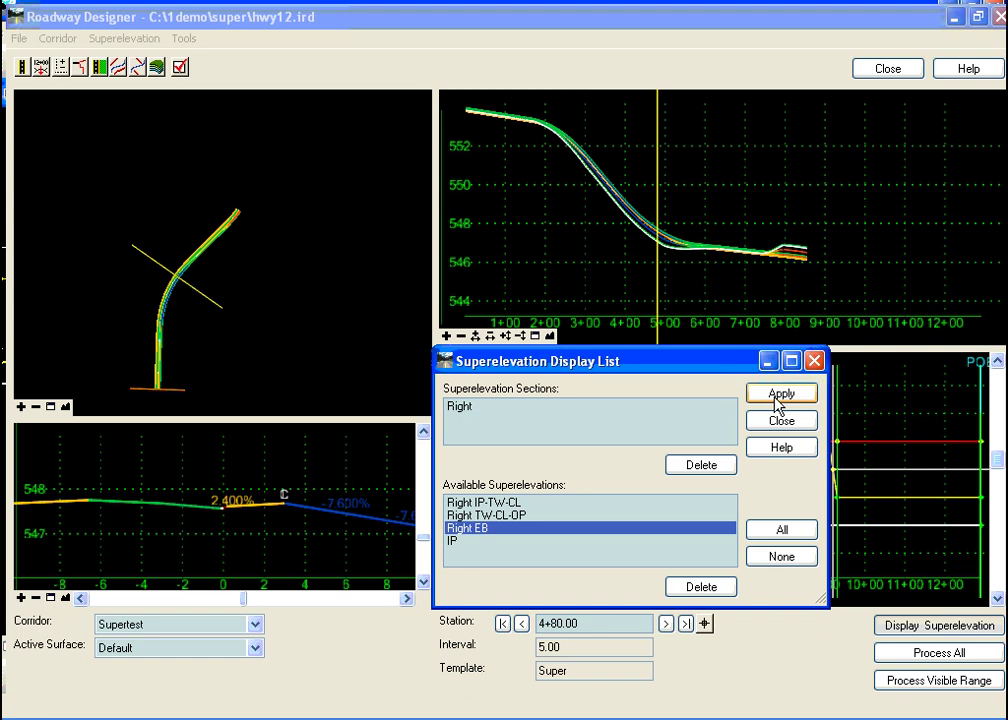
{"action": "left_click", "coordinate": [714, 591]}
{"action": "left_click", "coordinate": [423, 400]}
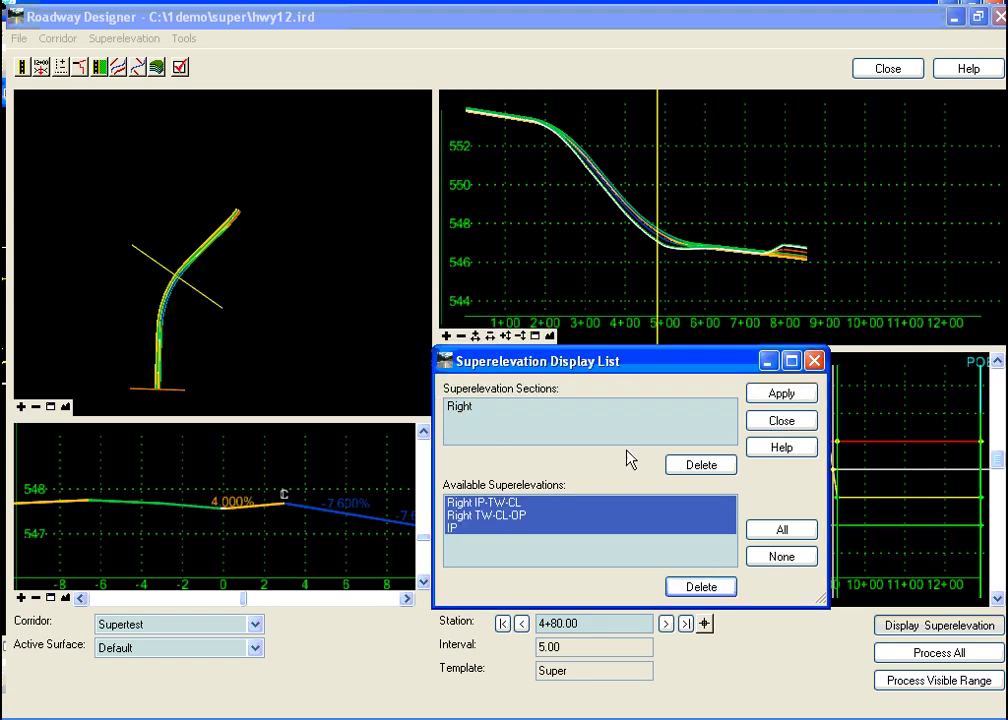
{"action": "left_click", "coordinate": [762, 422]}
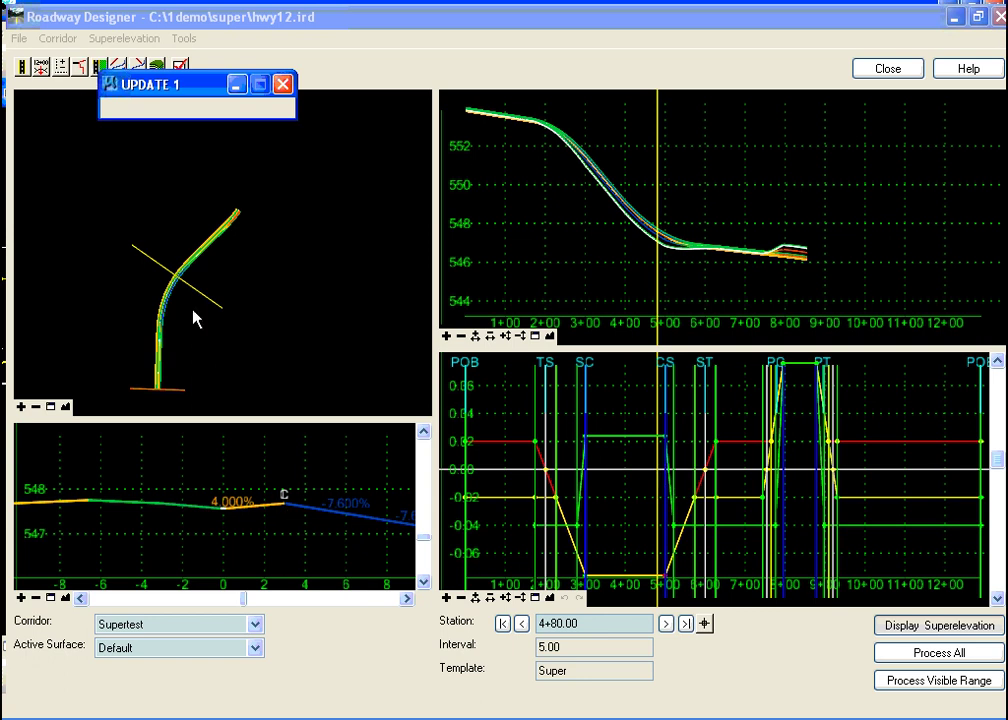
Add a vertical Superelevation point control on IP using superelevation IP, referenced to EB, 0+00.00 to 12+89.45.
{"action": "left_click", "coordinate": [61, 70]}
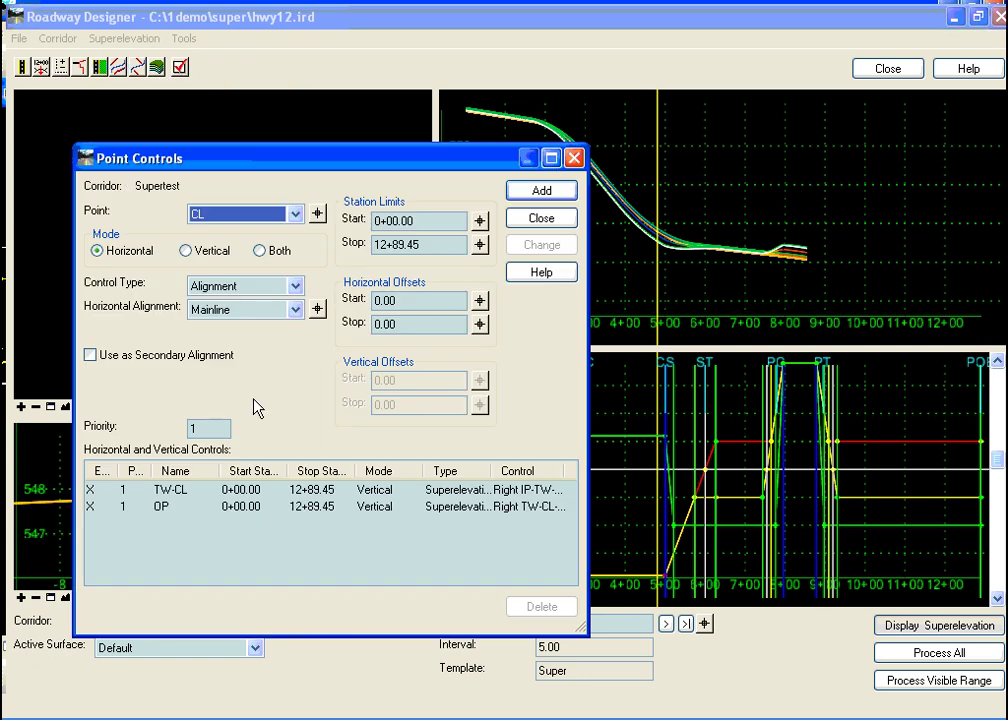
{"action": "left_click", "coordinate": [294, 214]}
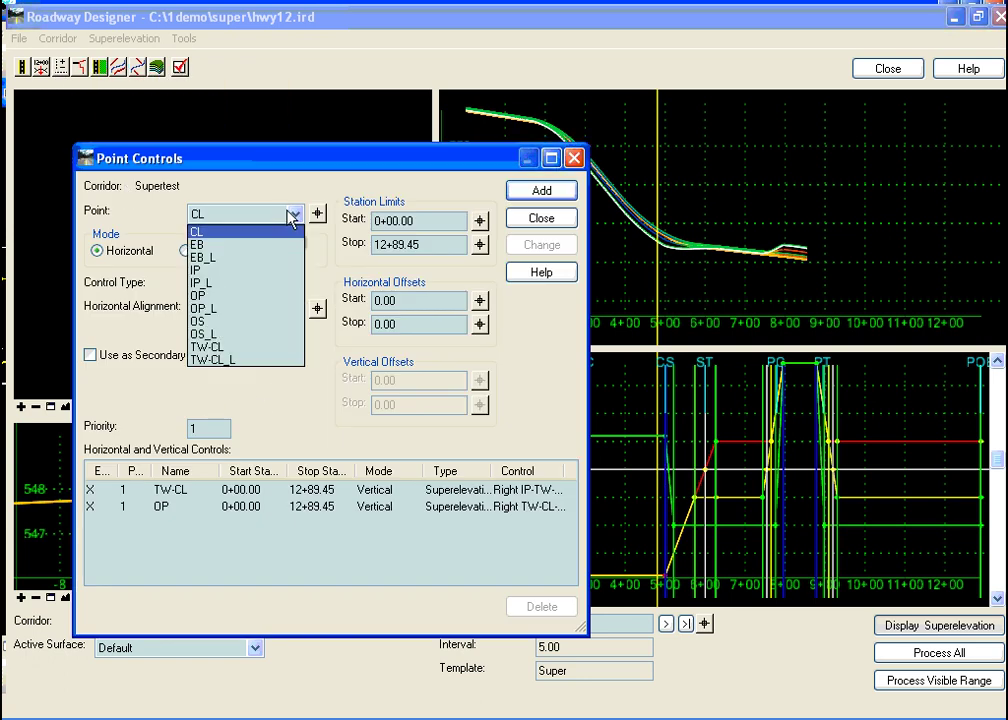
{"action": "left_click", "coordinate": [217, 270]}
{"action": "left_click", "coordinate": [185, 250]}
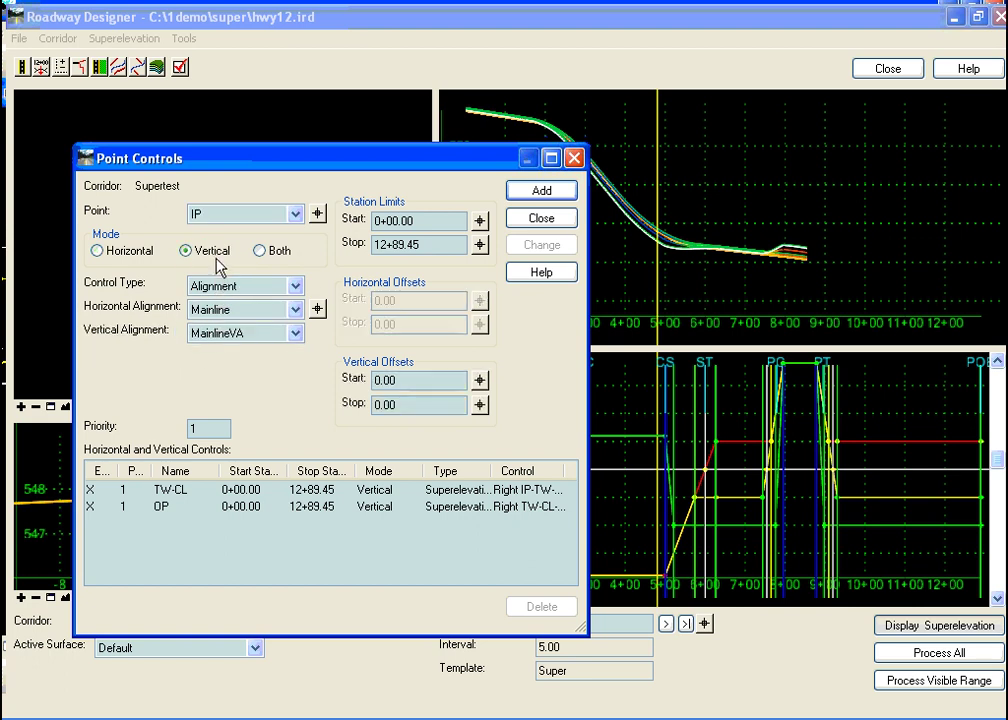
{"action": "left_click", "coordinate": [294, 286]}
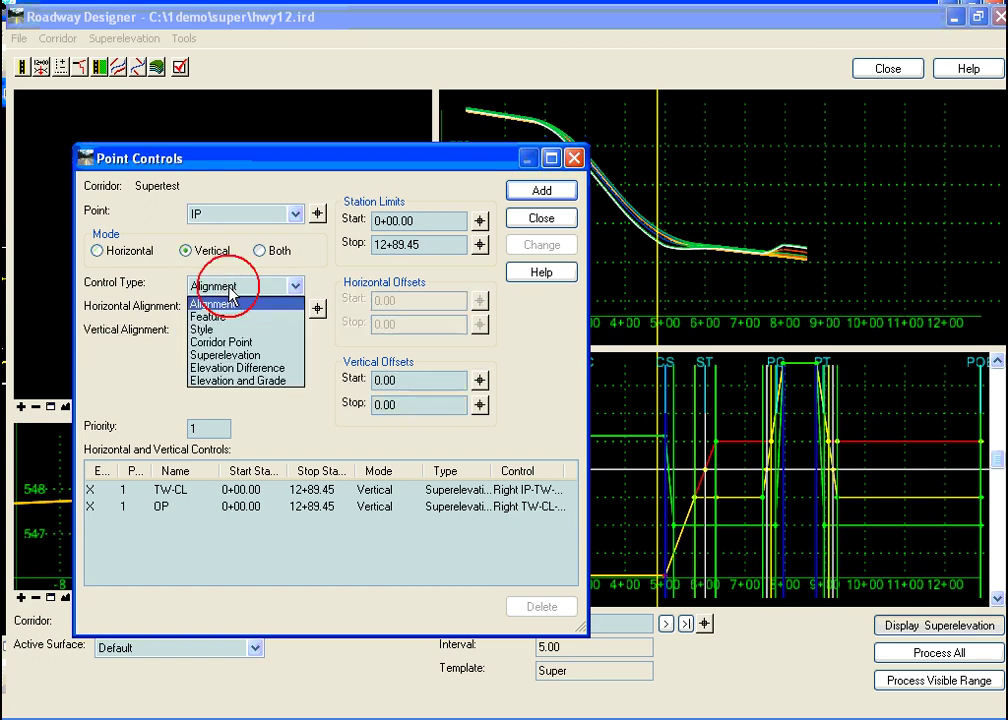
{"action": "left_click", "coordinate": [236, 355]}
{"action": "left_click", "coordinate": [295, 310]}
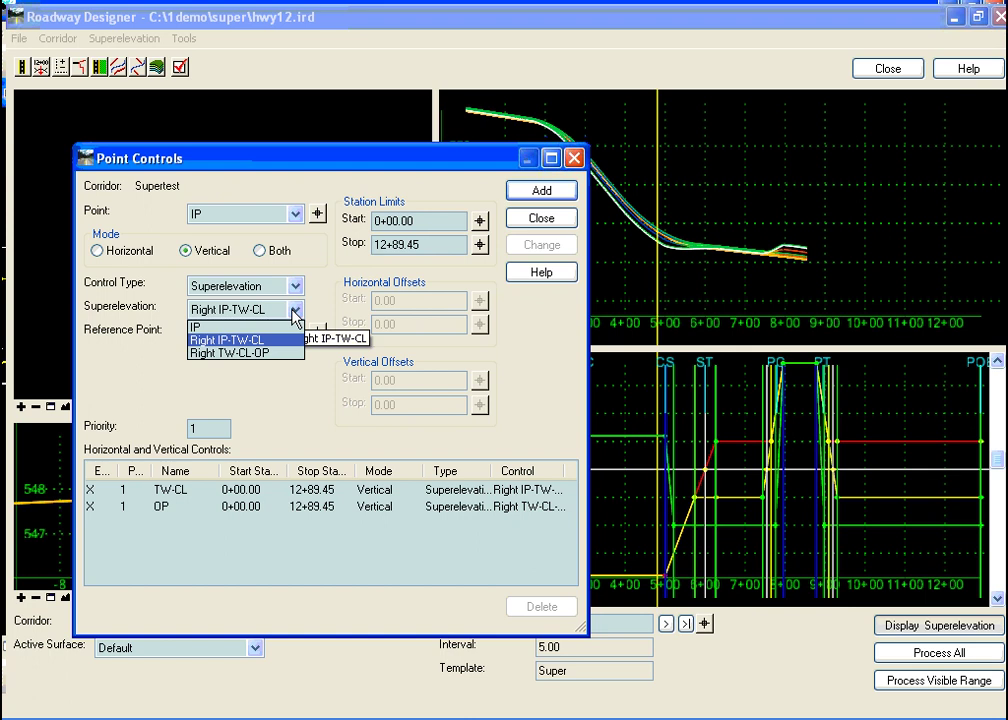
{"action": "left_click", "coordinate": [208, 321]}
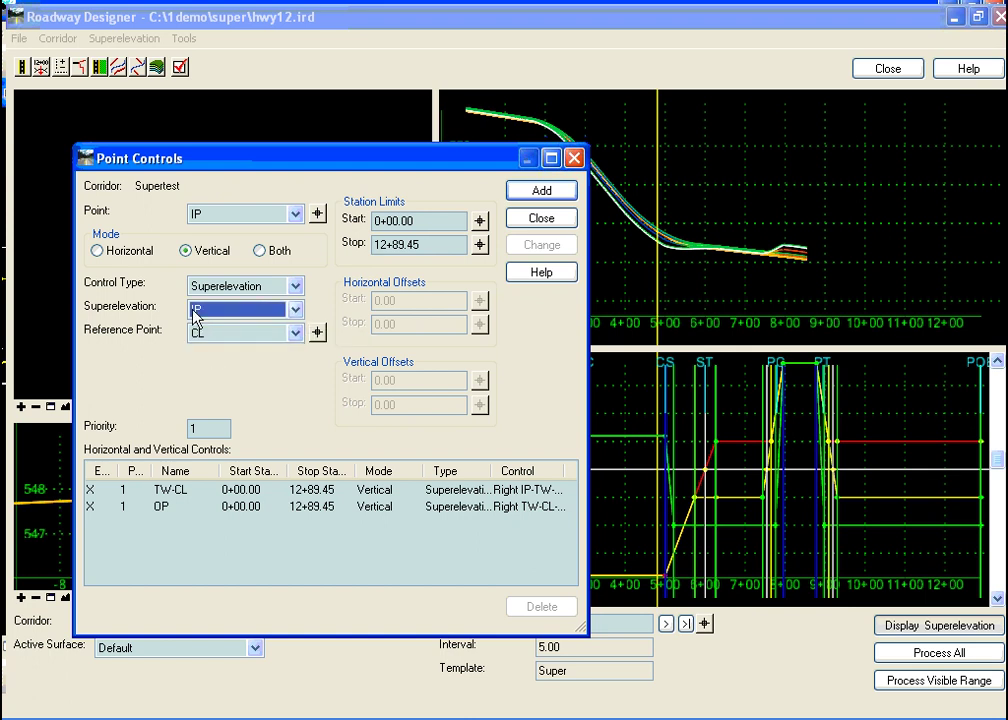
{"action": "left_click", "coordinate": [295, 334]}
{"action": "left_click", "coordinate": [256, 363]}
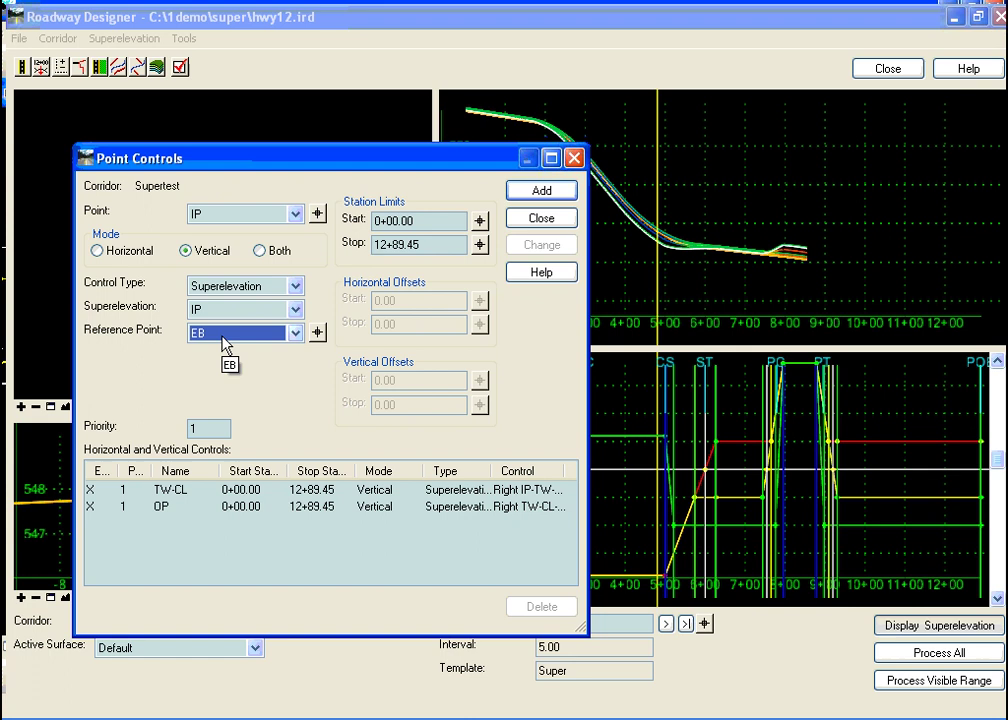
{"action": "left_click", "coordinate": [538, 192]}
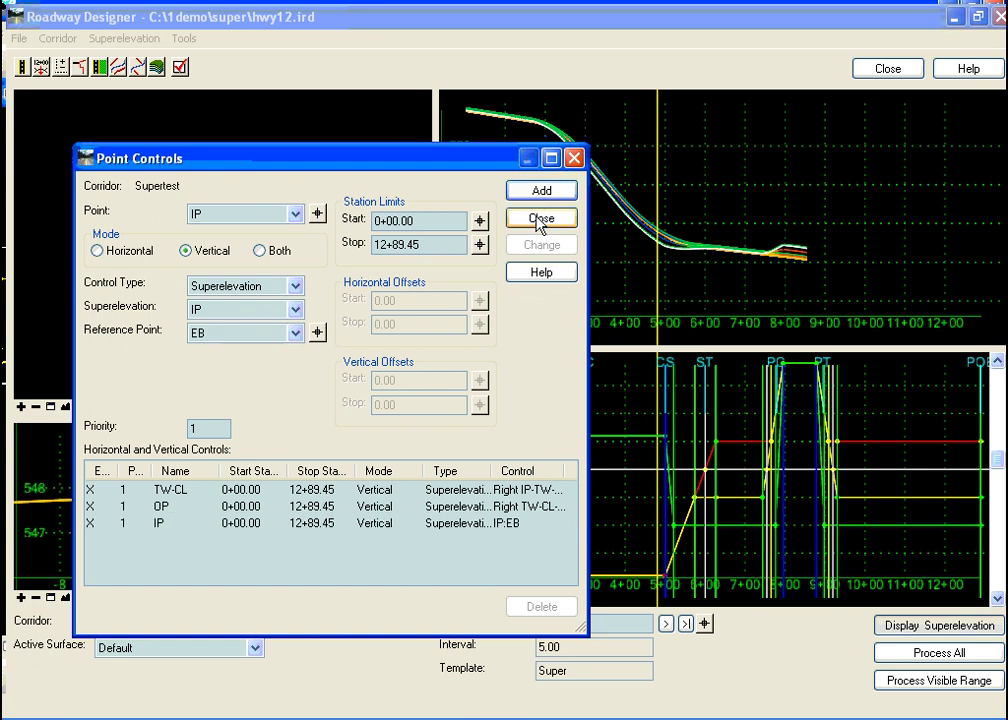
{"action": "left_click", "coordinate": [541, 220]}
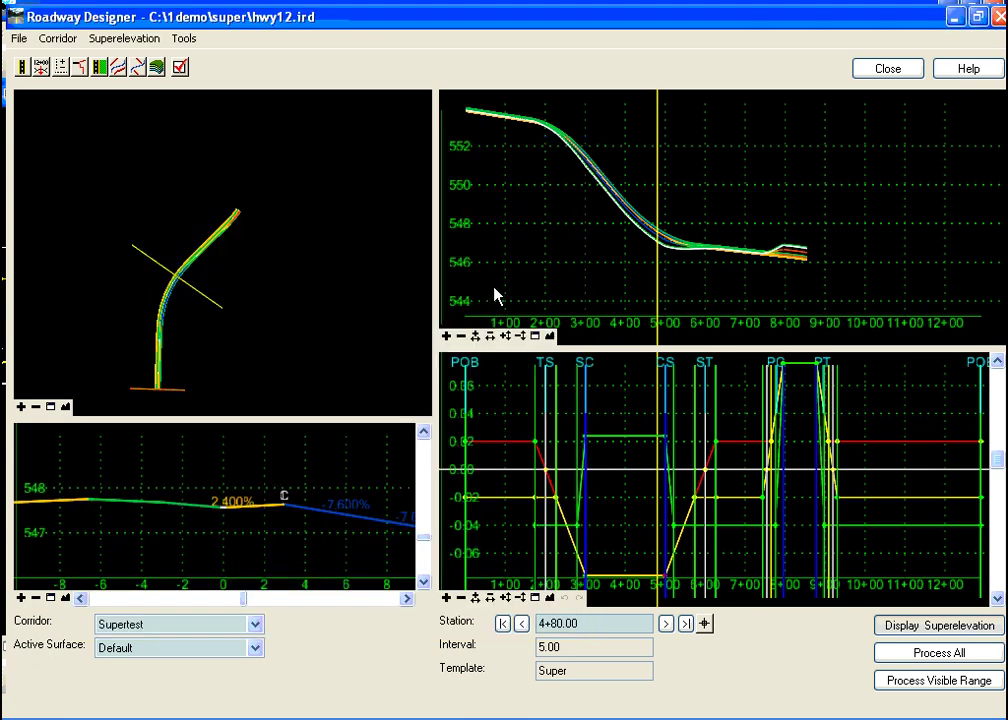
Move from station 3+95.00 to 2+10.00 and check the 4.000% shoulder and -0.706% lane slopes.
{"action": "left_click", "coordinate": [183, 302]}
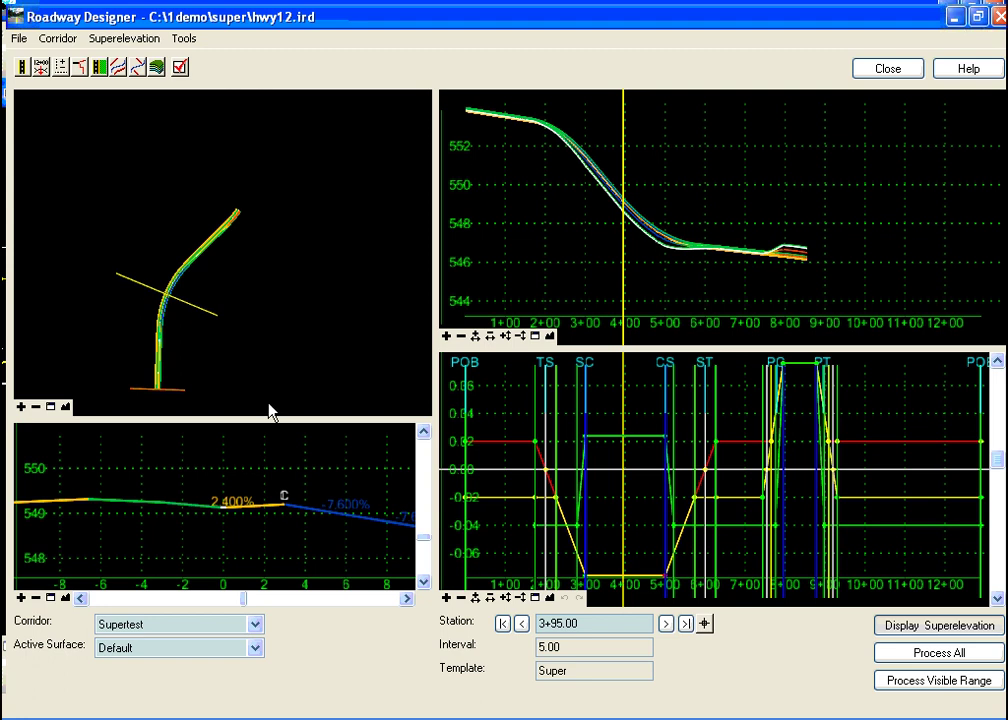
{"action": "mouse_move", "coordinate": [265, 521]}
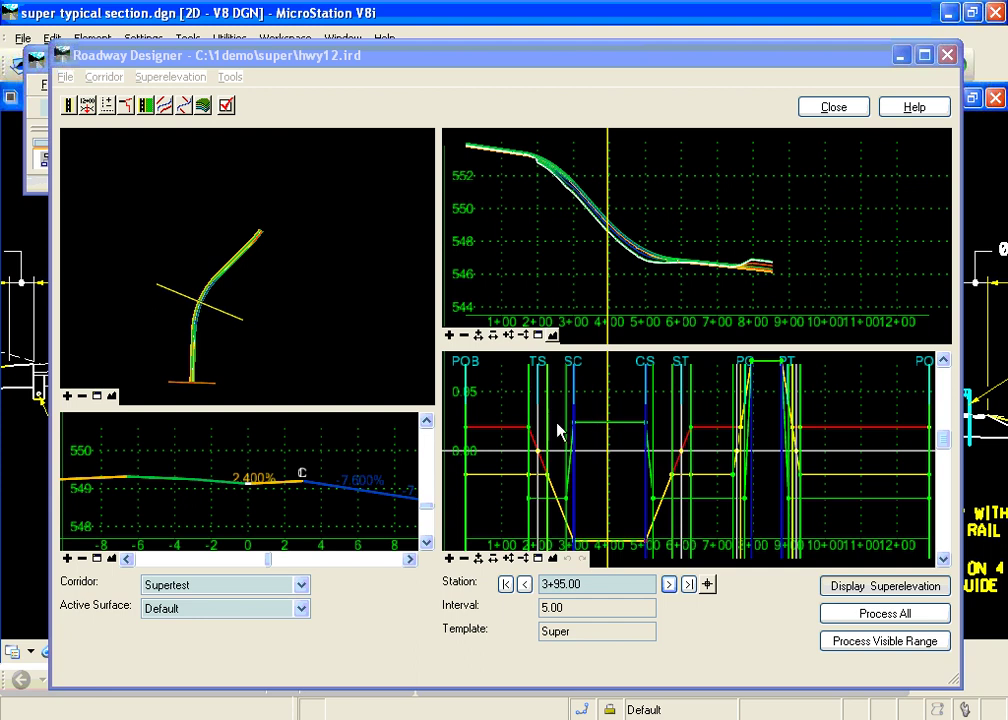
{"action": "left_click", "coordinate": [540, 371]}
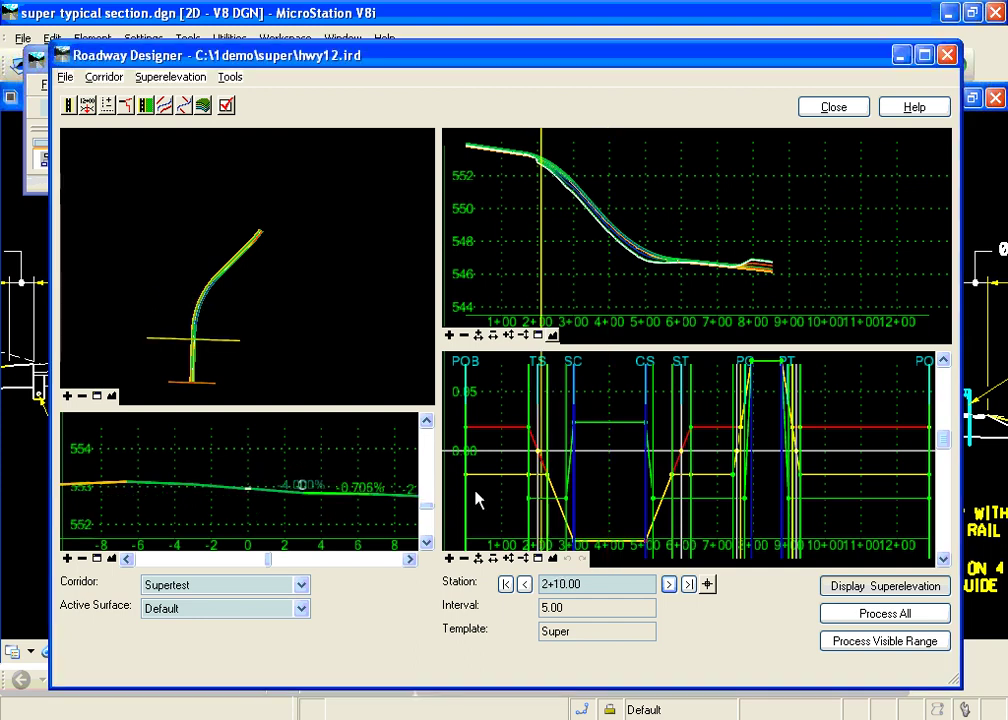
{"action": "mouse_move", "coordinate": [312, 502]}
{"action": "mouse_move", "coordinate": [566, 505]}
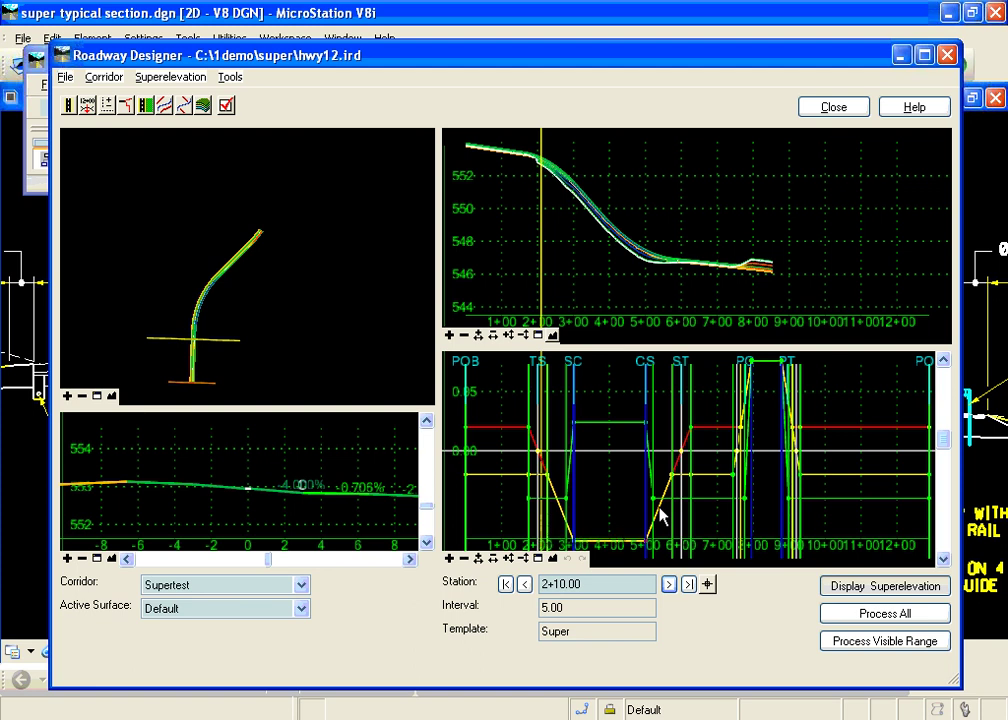
Limit the superelevation graph display to the IP superelevation line only.
{"action": "right_click", "coordinate": [600, 553]}
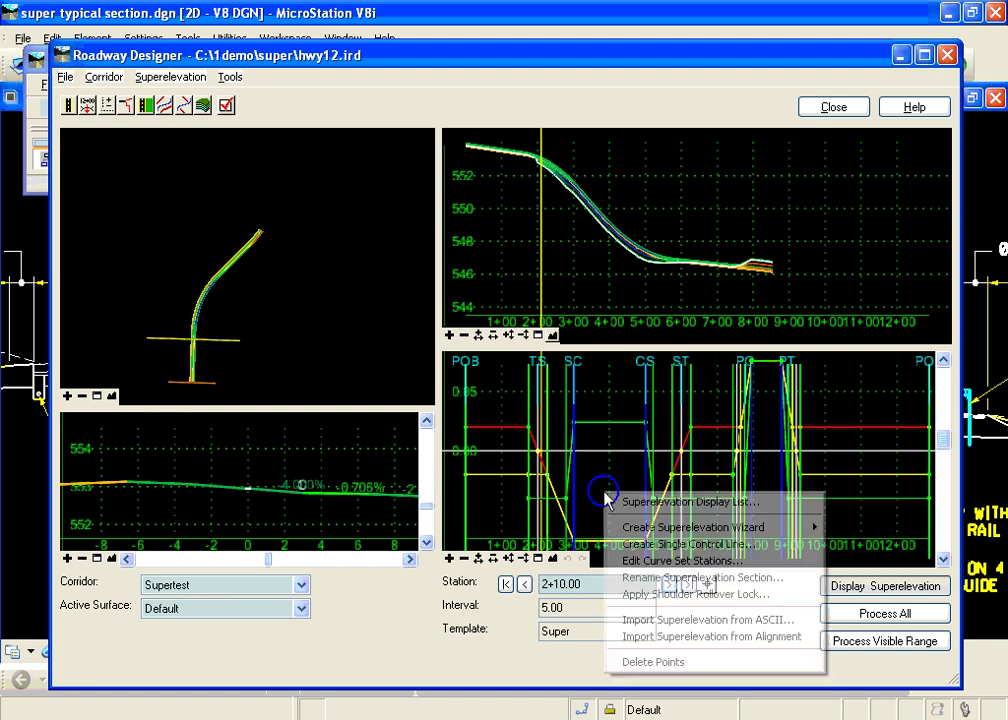
{"action": "left_click", "coordinate": [612, 562]}
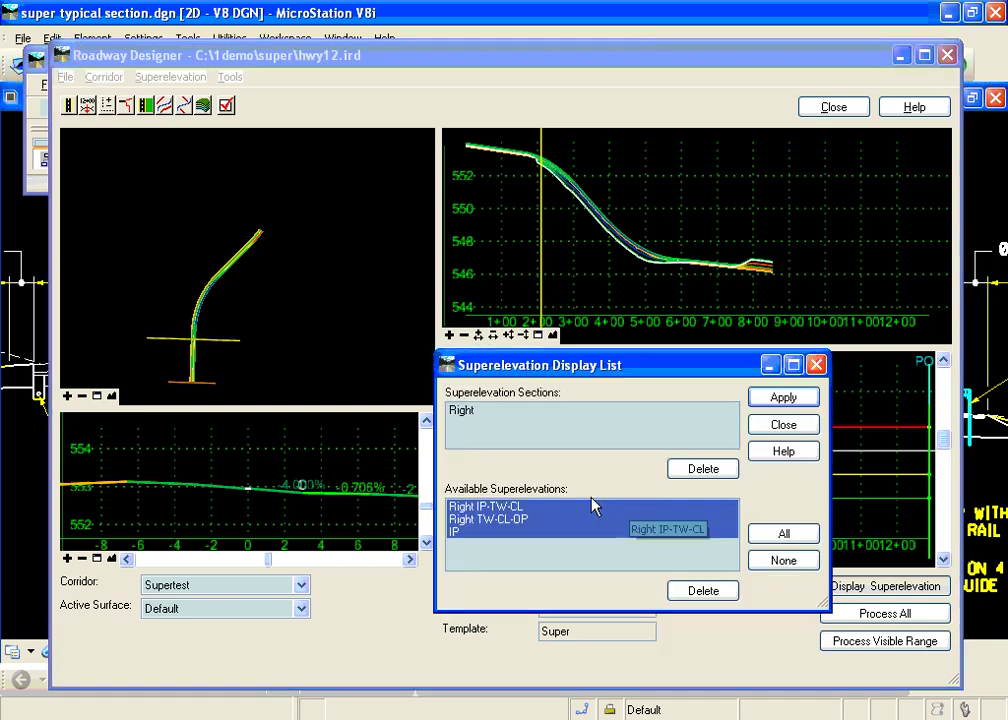
{"action": "left_click", "coordinate": [456, 532]}
{"action": "left_click", "coordinate": [782, 397]}
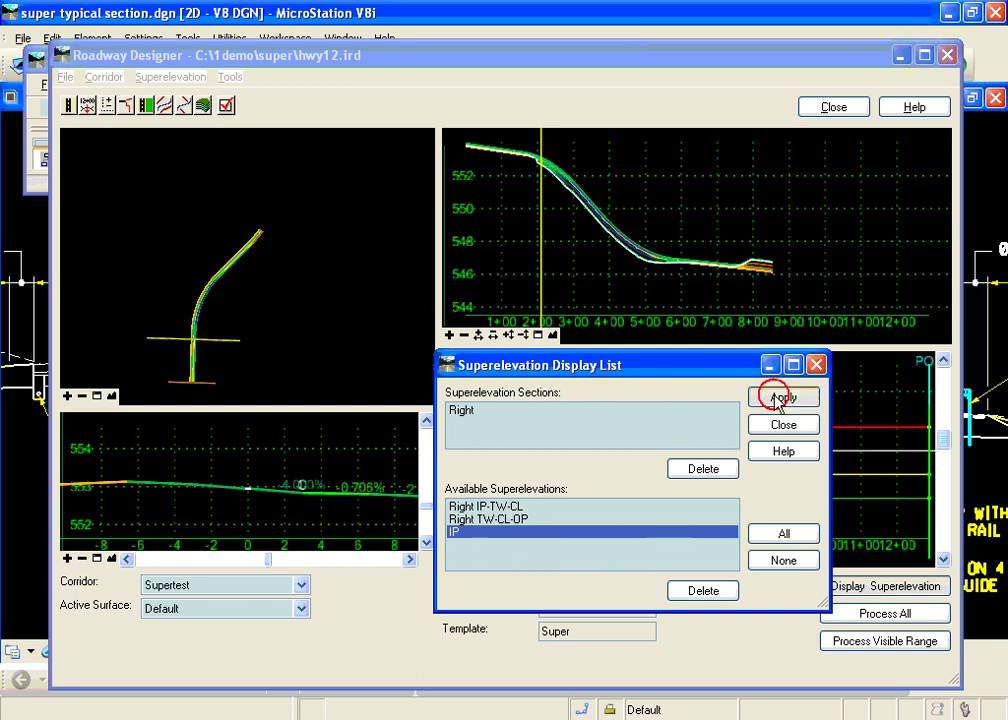
{"action": "left_click", "coordinate": [782, 426]}
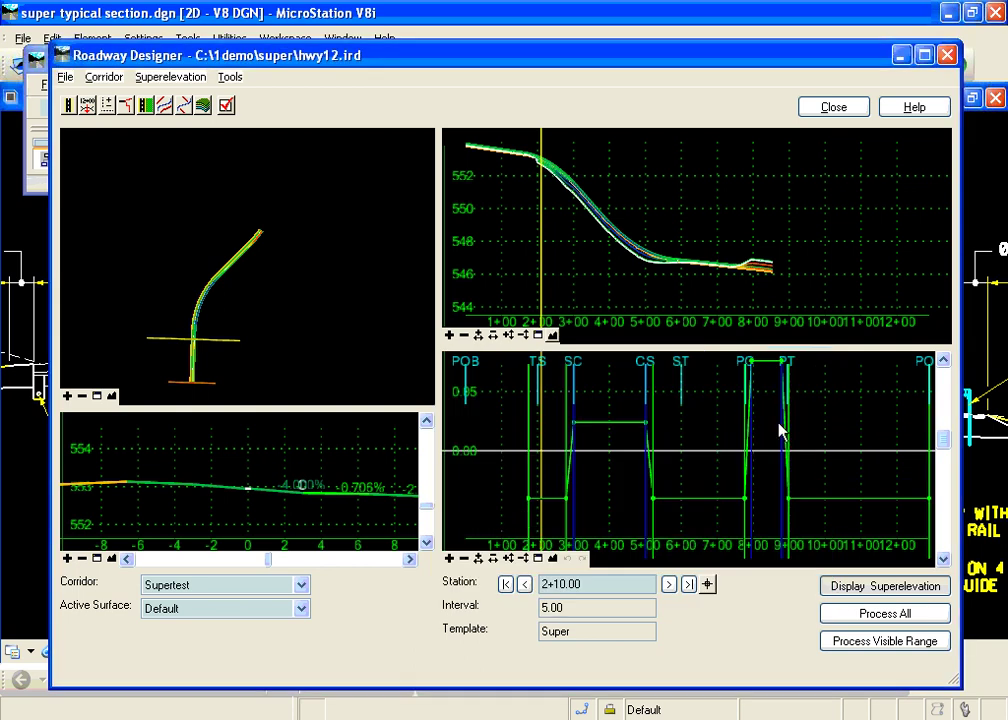
Change the IP points at 1+74 and 2+80 to a +4.000% cross slope.
{"action": "right_click", "coordinate": [529, 508]}
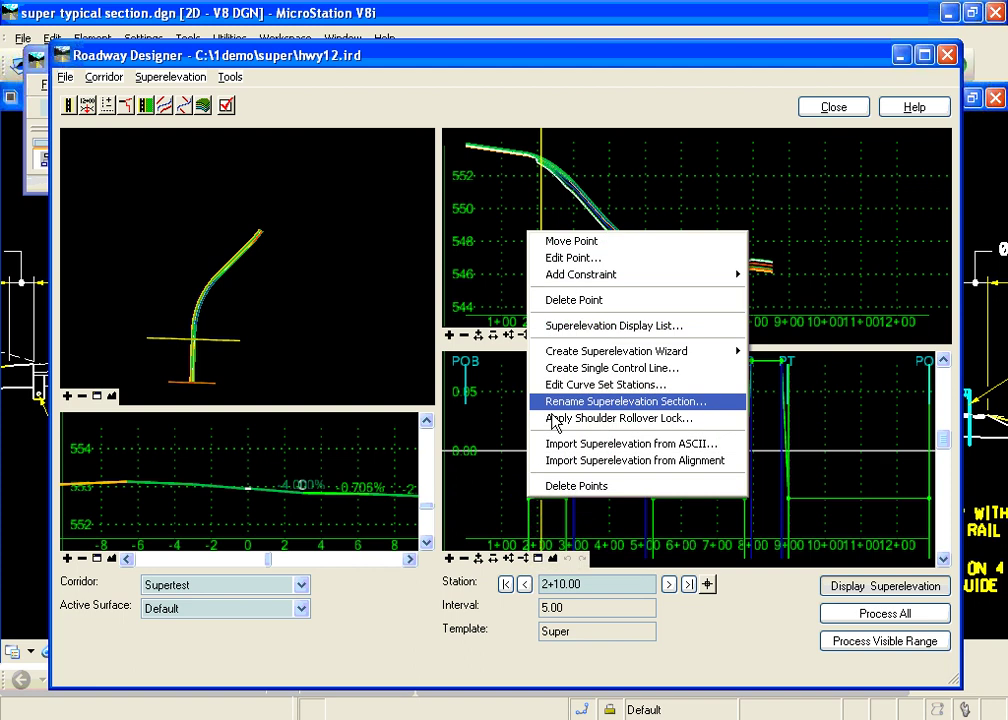
{"action": "left_click", "coordinate": [571, 258]}
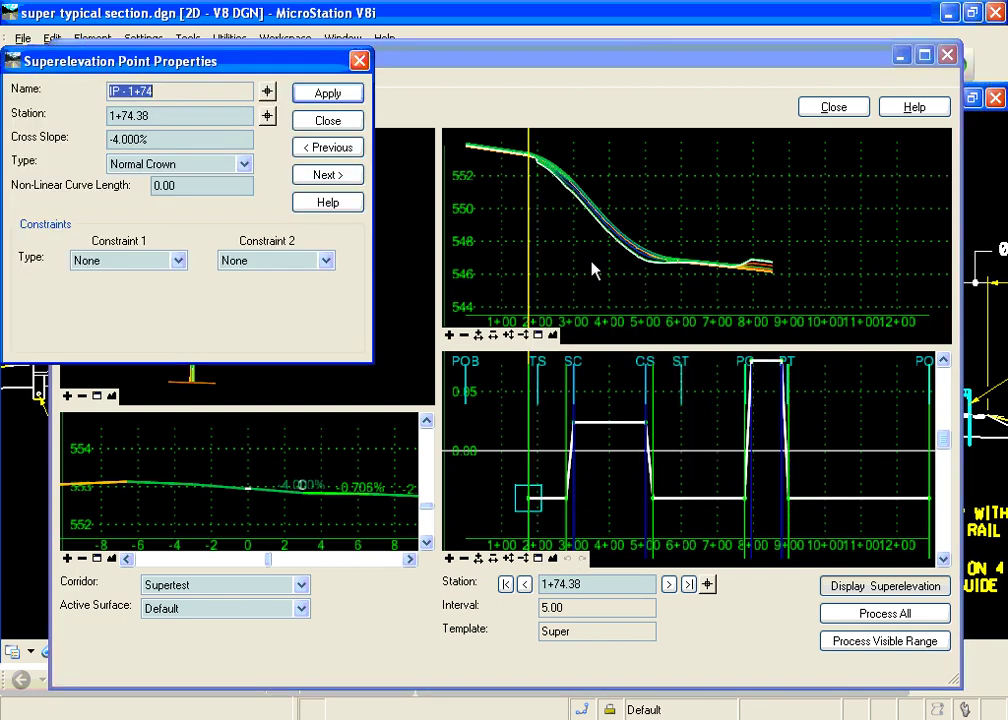
{"action": "left_click", "coordinate": [116, 140]}
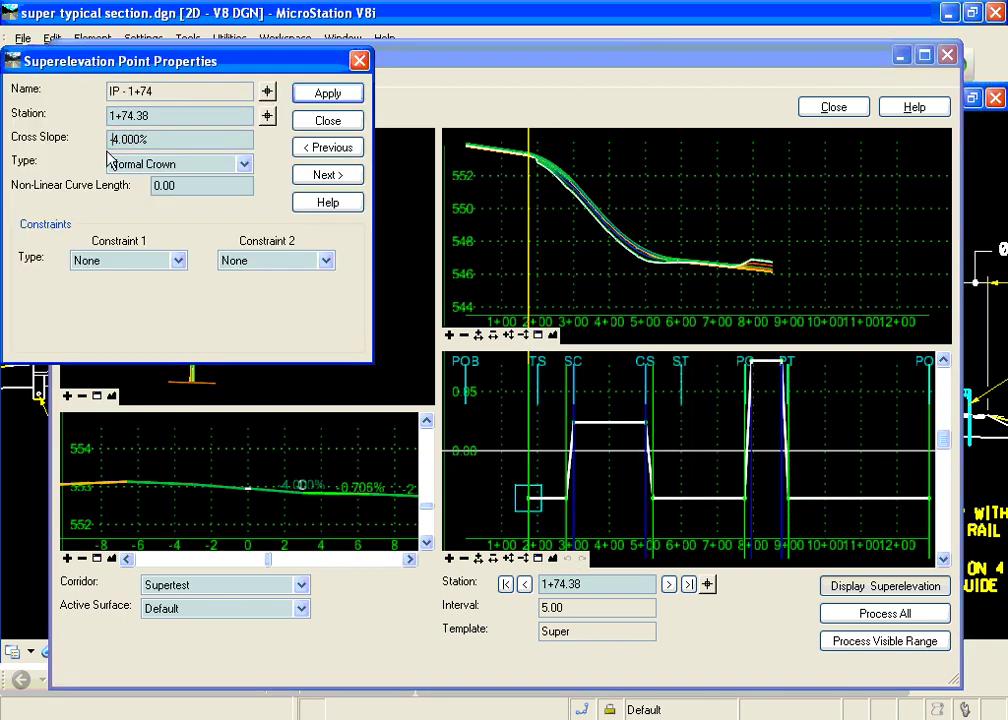
{"action": "left_click", "coordinate": [322, 97]}
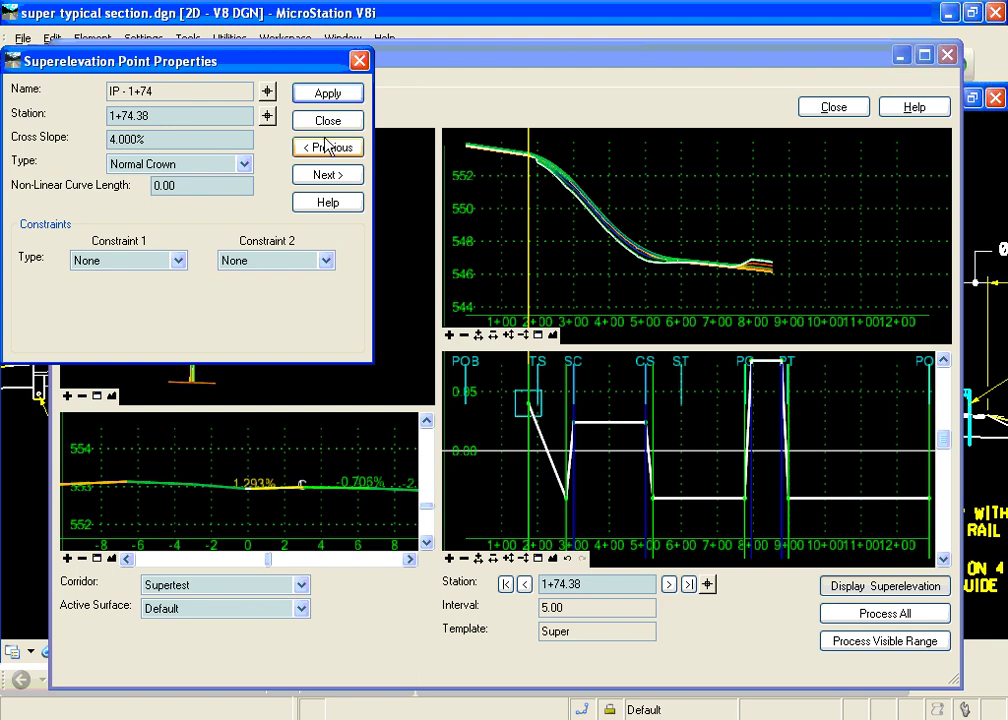
{"action": "left_click", "coordinate": [331, 174]}
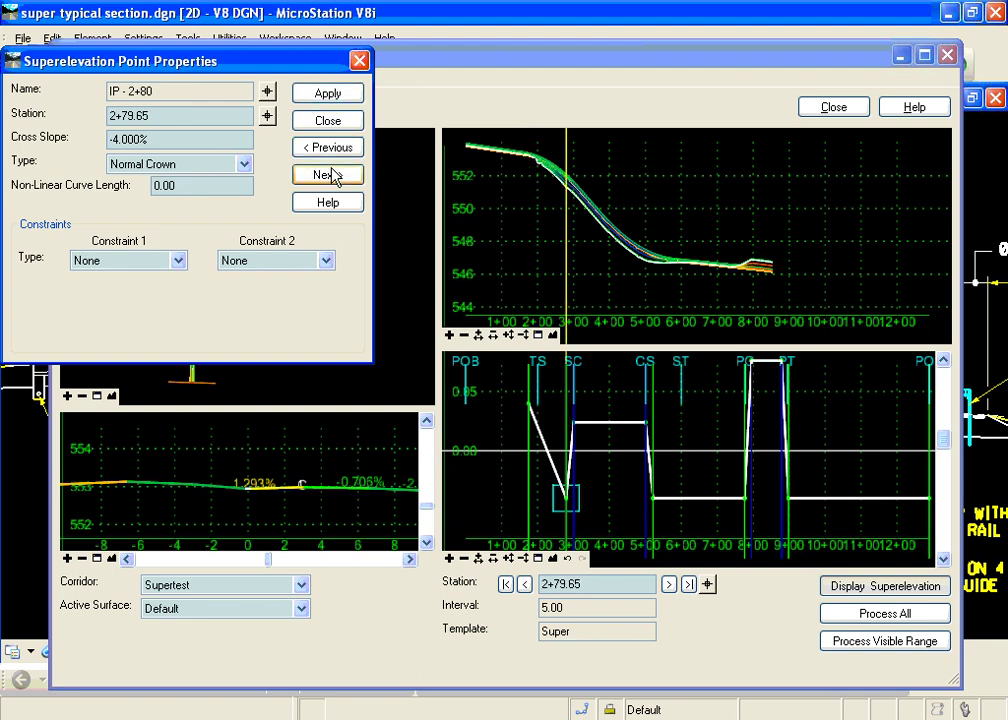
{"action": "left_click", "coordinate": [113, 139]}
{"action": "key", "text": "BackSpace"}
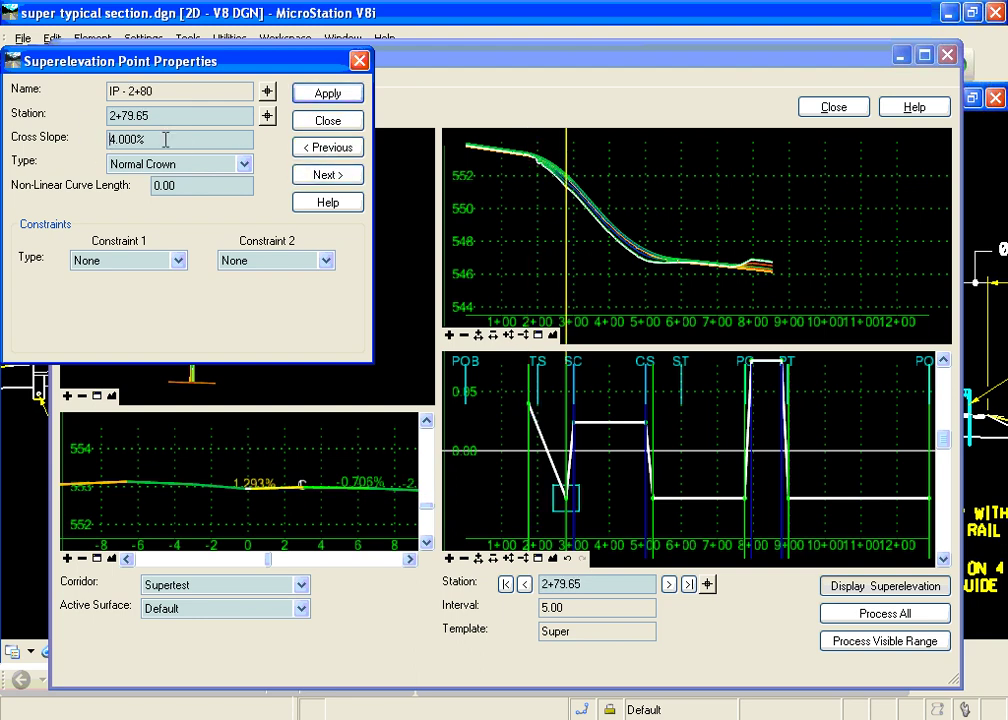
{"action": "left_click", "coordinate": [300, 96]}
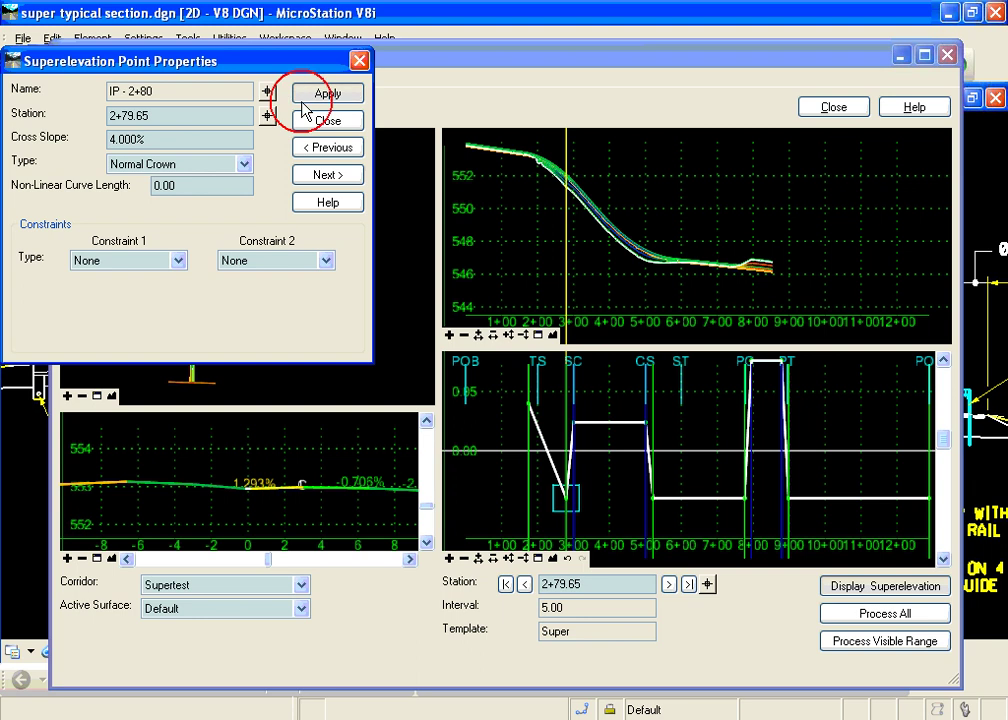
Flip the IP cross slopes at 5+21 and 7+76 from -4.000% to +4.000%.
{"action": "left_click", "coordinate": [329, 177]}
{"action": "left_click", "coordinate": [329, 177]}
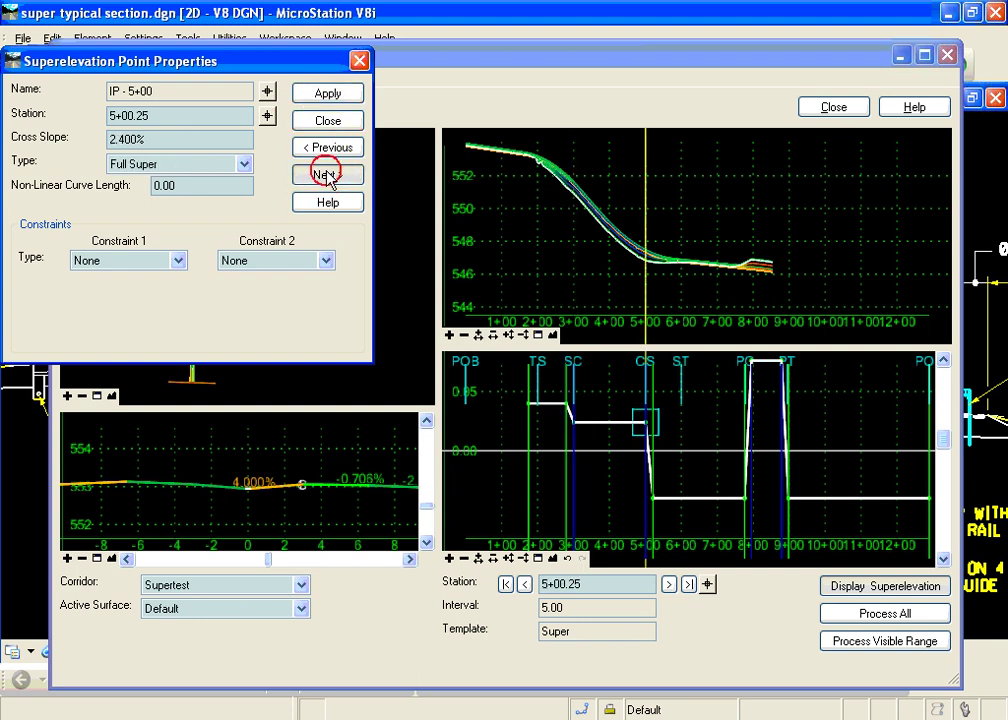
{"action": "left_click", "coordinate": [329, 177]}
{"action": "left_click", "coordinate": [110, 139]}
{"action": "key", "text": "Delete"}
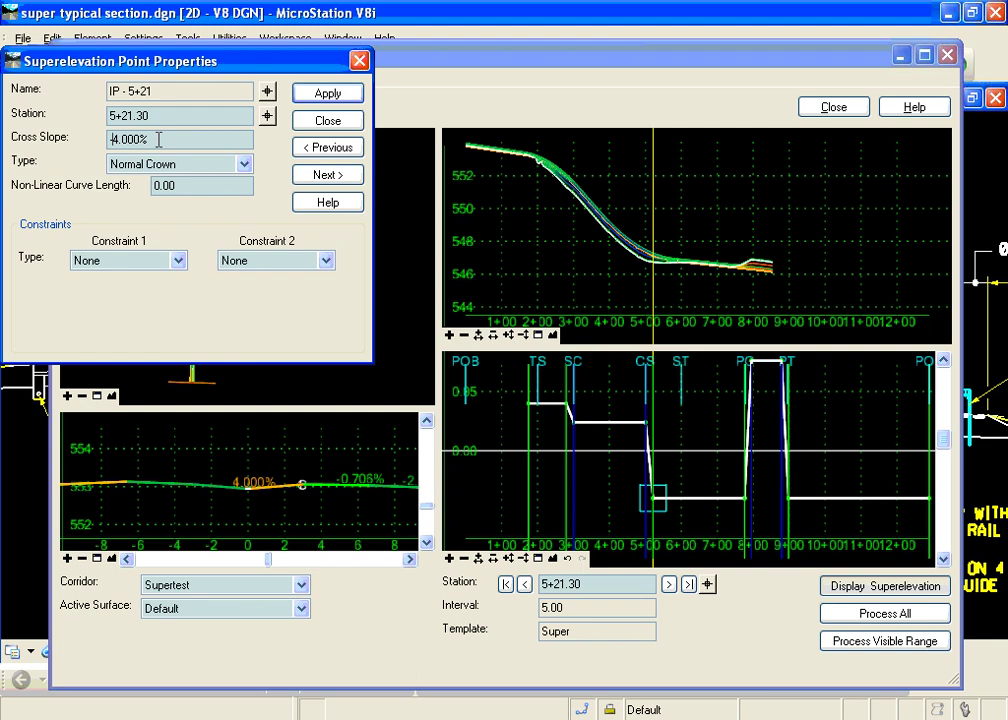
{"action": "left_click", "coordinate": [310, 93]}
{"action": "left_click", "coordinate": [329, 176]}
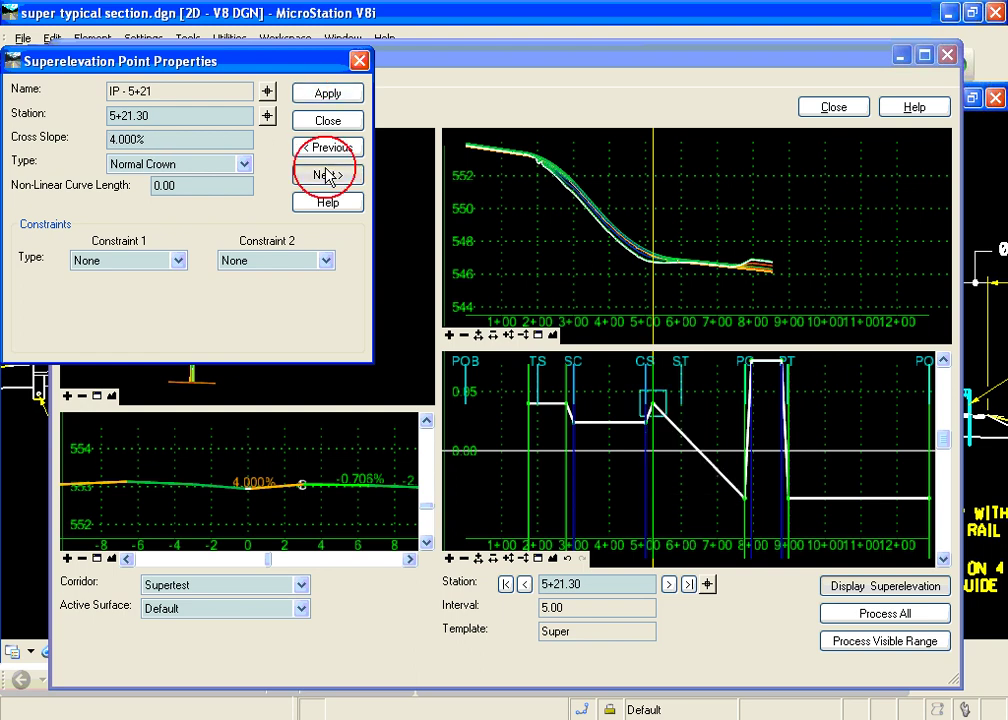
{"action": "left_click", "coordinate": [109, 139]}
{"action": "key", "text": "Delete"}
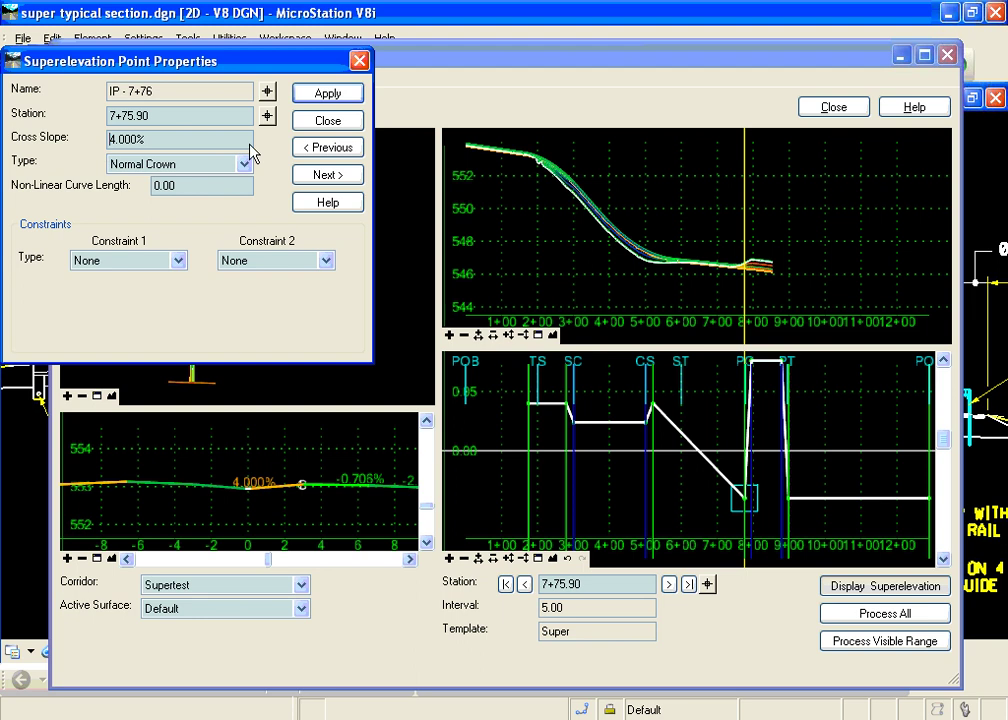
{"action": "left_click", "coordinate": [333, 95]}
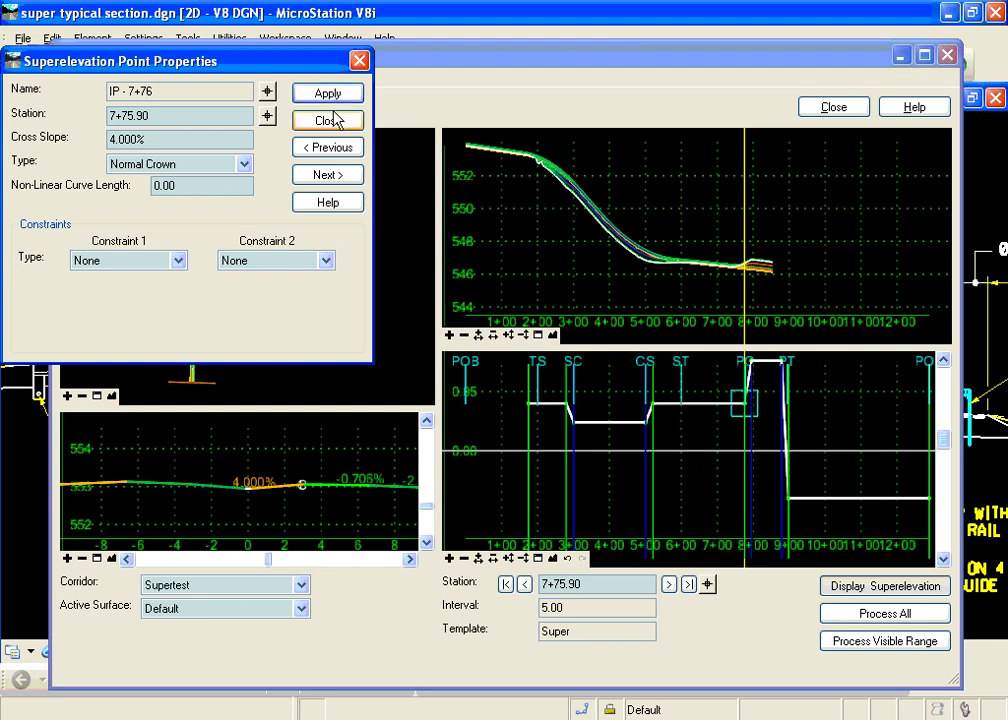
Set IP points 8+98 and 12+89 to +4.000% cross slope, then close Superelevation Point Properties.
{"action": "left_click", "coordinate": [331, 175]}
{"action": "left_click", "coordinate": [331, 175]}
{"action": "left_click", "coordinate": [332, 174]}
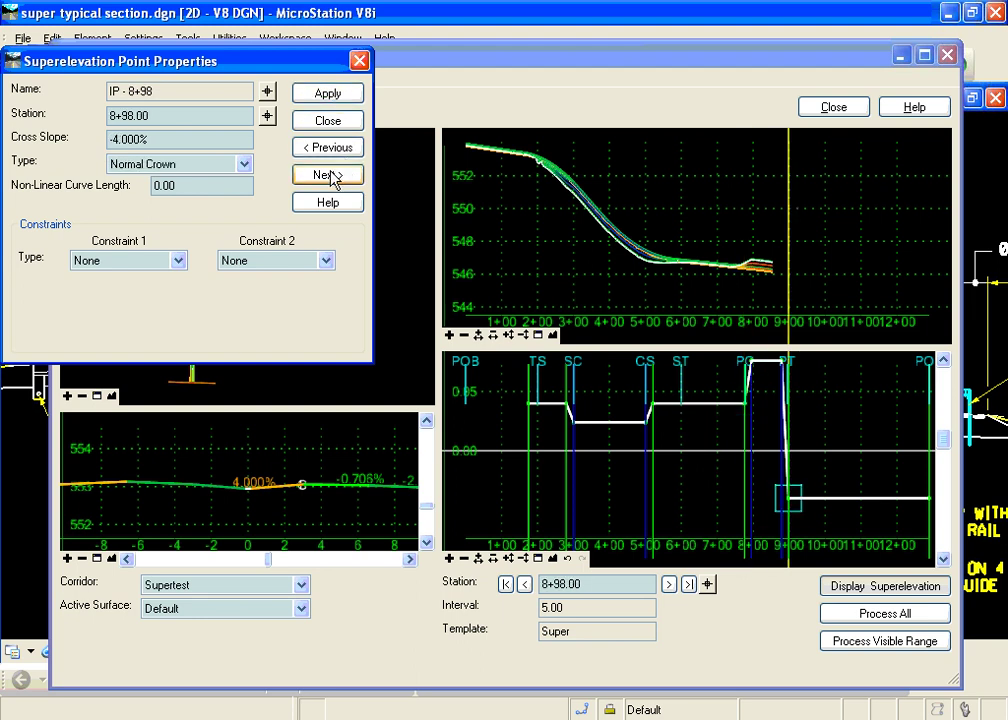
{"action": "left_click", "coordinate": [109, 139]}
{"action": "key", "text": "Delete"}
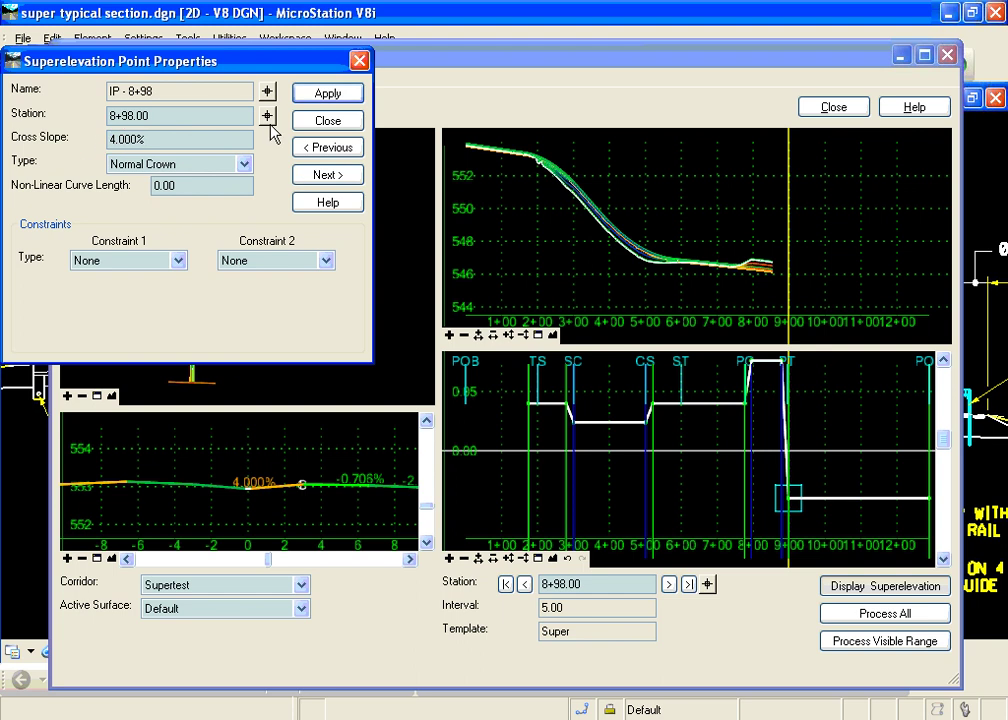
{"action": "left_click", "coordinate": [322, 95]}
{"action": "left_click", "coordinate": [331, 175]}
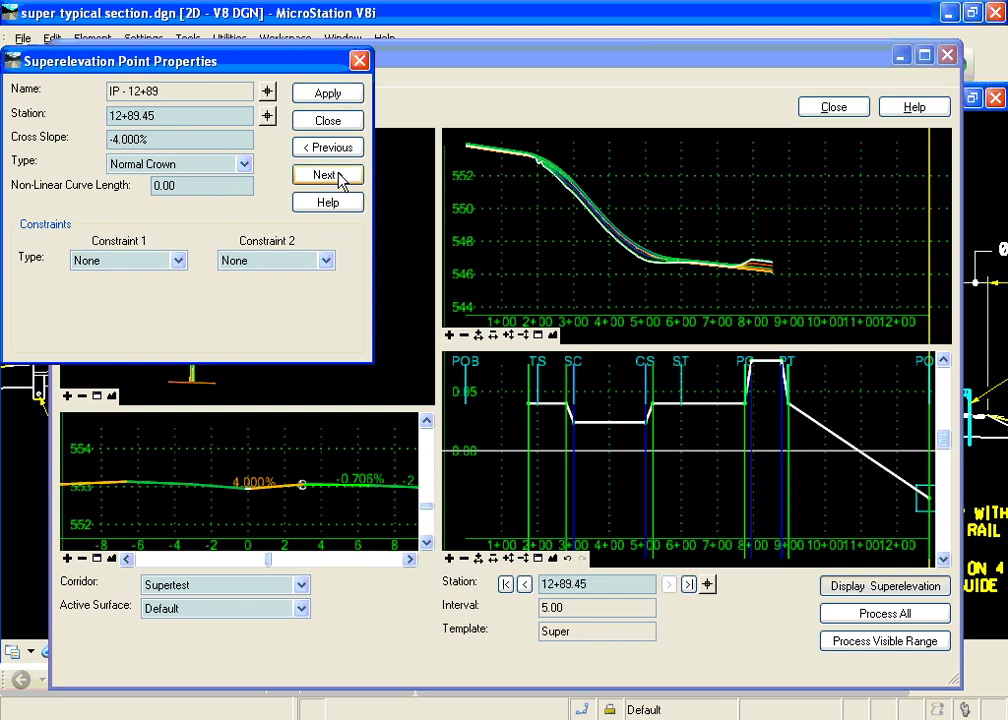
{"action": "left_click", "coordinate": [113, 139]}
{"action": "key", "text": "Delete"}
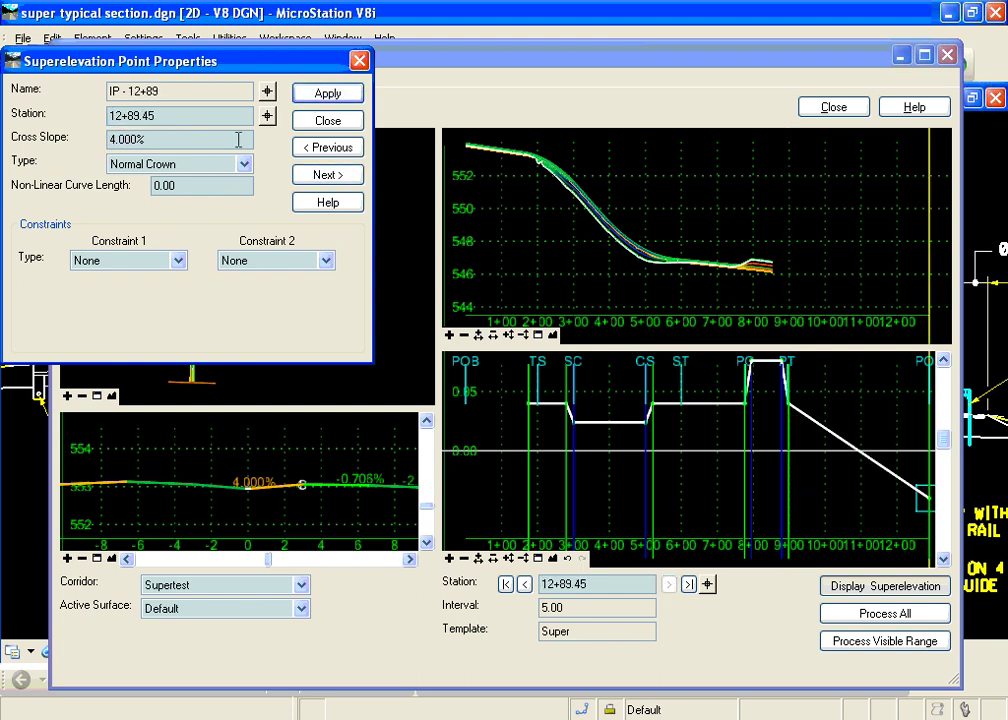
{"action": "left_click", "coordinate": [328, 95]}
{"action": "left_click", "coordinate": [328, 120]}
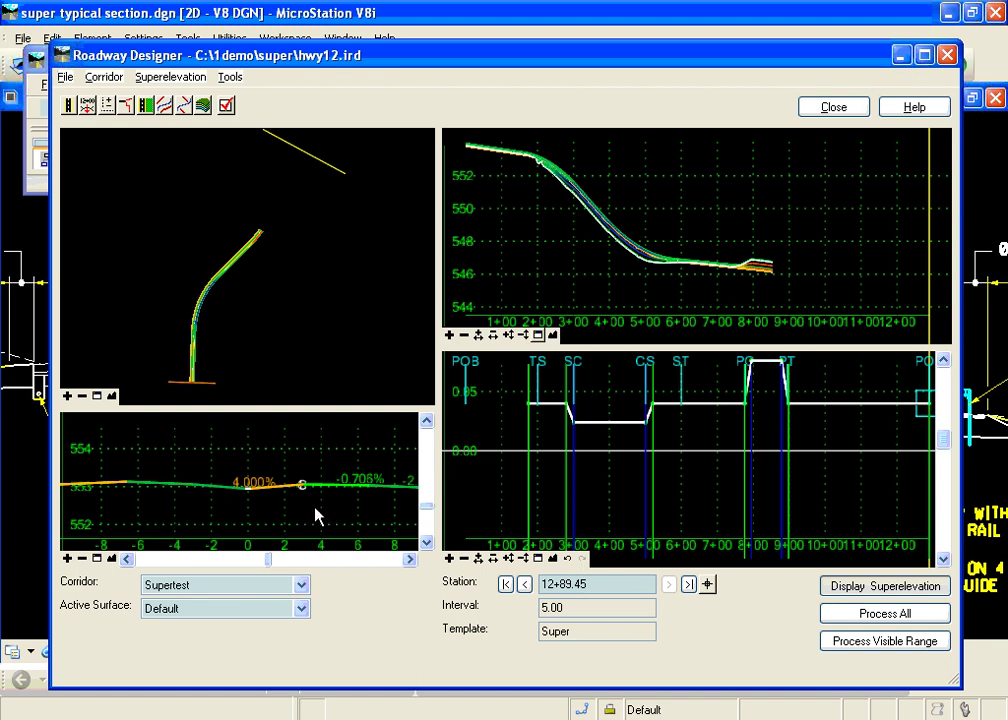
At station 2+10.00, display Right IP-TW-CL, TW-CL-OP and IP superelevations together.
{"action": "left_click", "coordinate": [541, 432]}
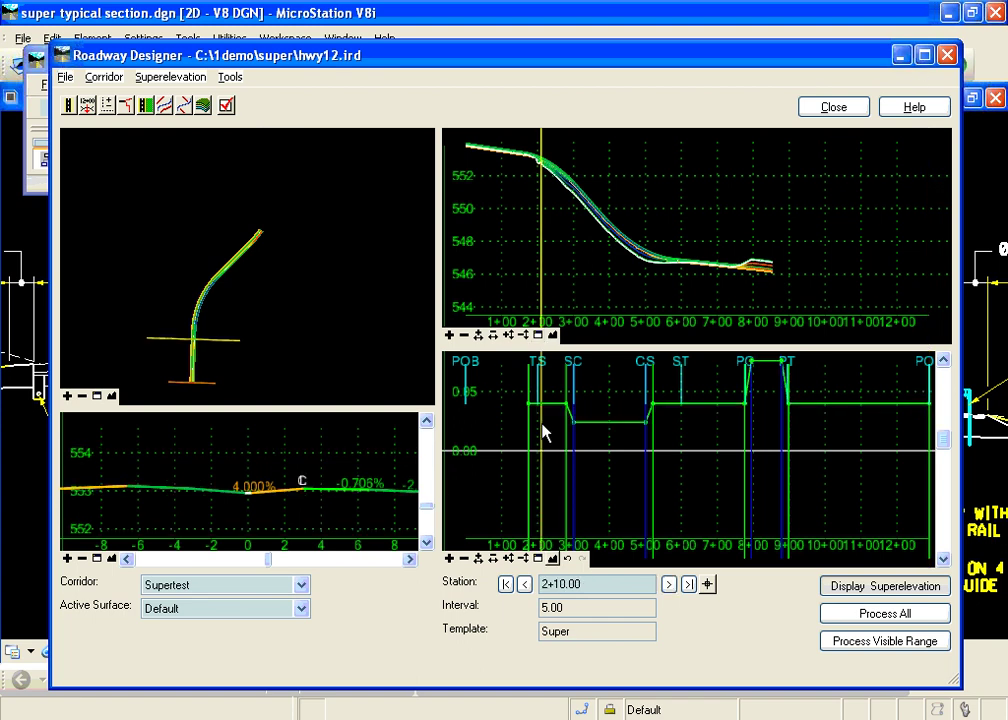
{"action": "mouse_move", "coordinate": [277, 505]}
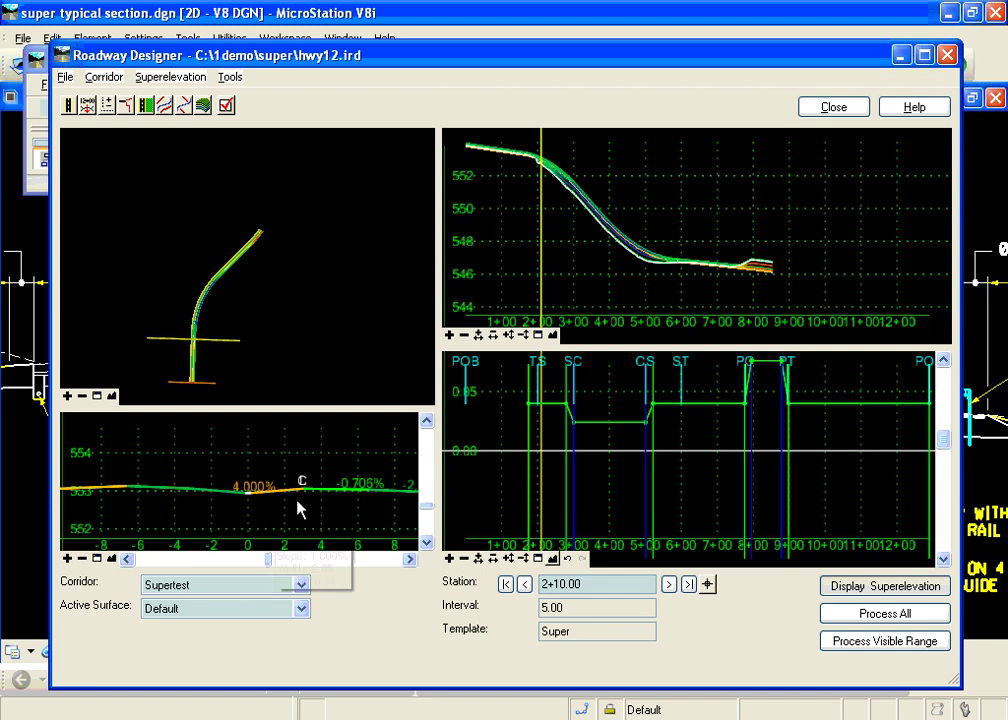
{"action": "right_click", "coordinate": [680, 504]}
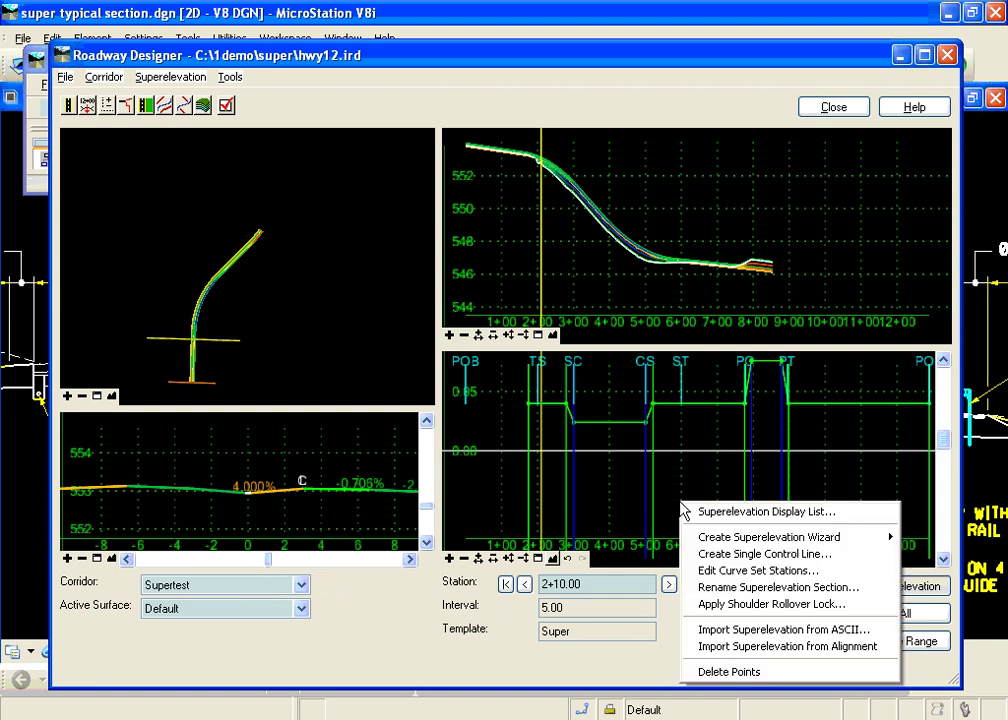
{"action": "left_click", "coordinate": [697, 511]}
{"action": "left_click", "coordinate": [459, 414]}
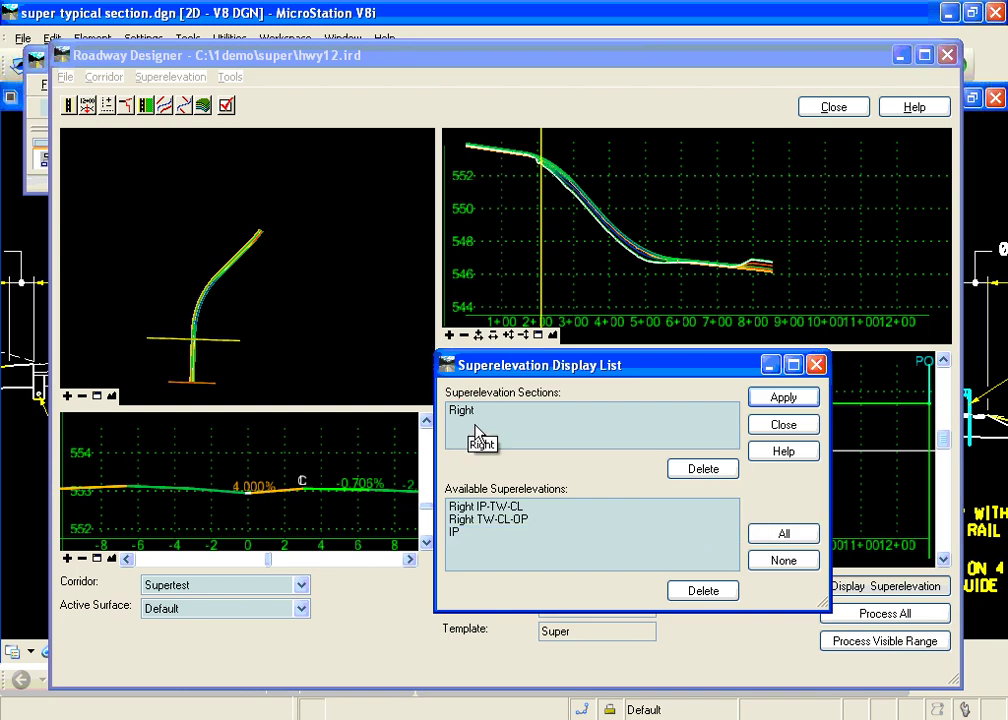
{"action": "left_click", "coordinate": [481, 414]}
{"action": "left_click", "coordinate": [784, 397]}
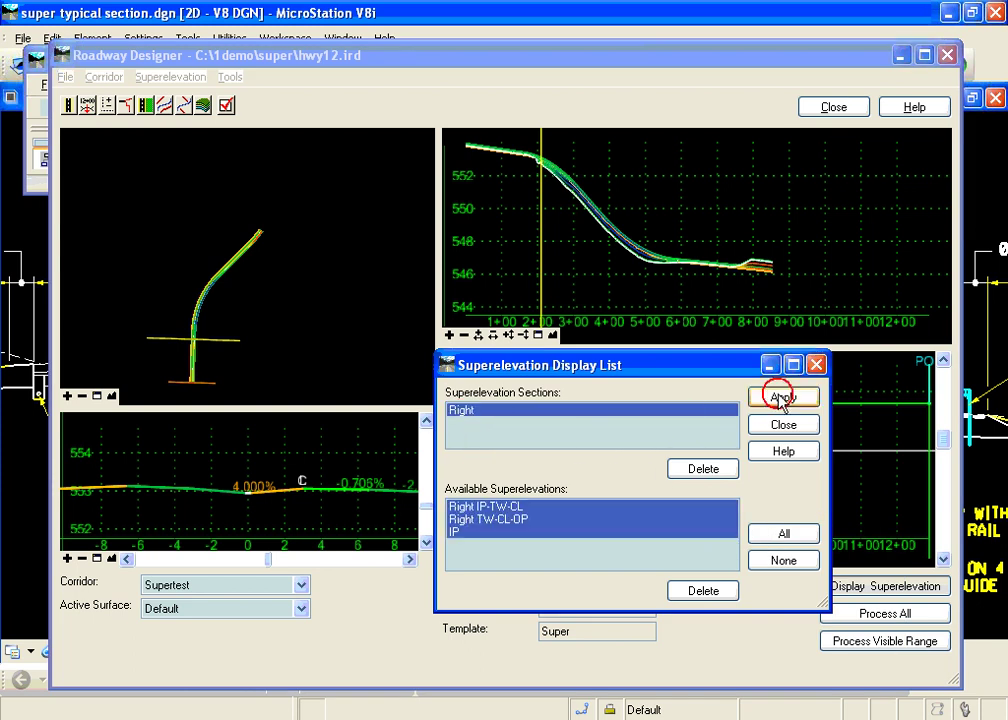
{"action": "left_click", "coordinate": [784, 424]}
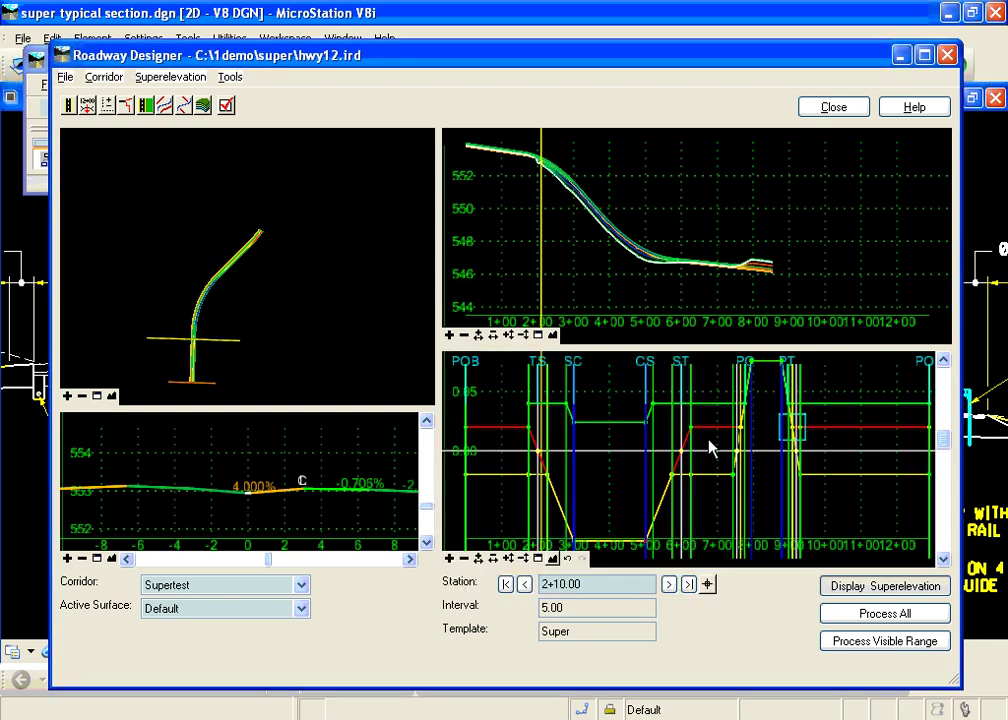
Return to station 0+50.00 and step the cross-section forward to about 1+90.00.
{"action": "left_click", "coordinate": [486, 415]}
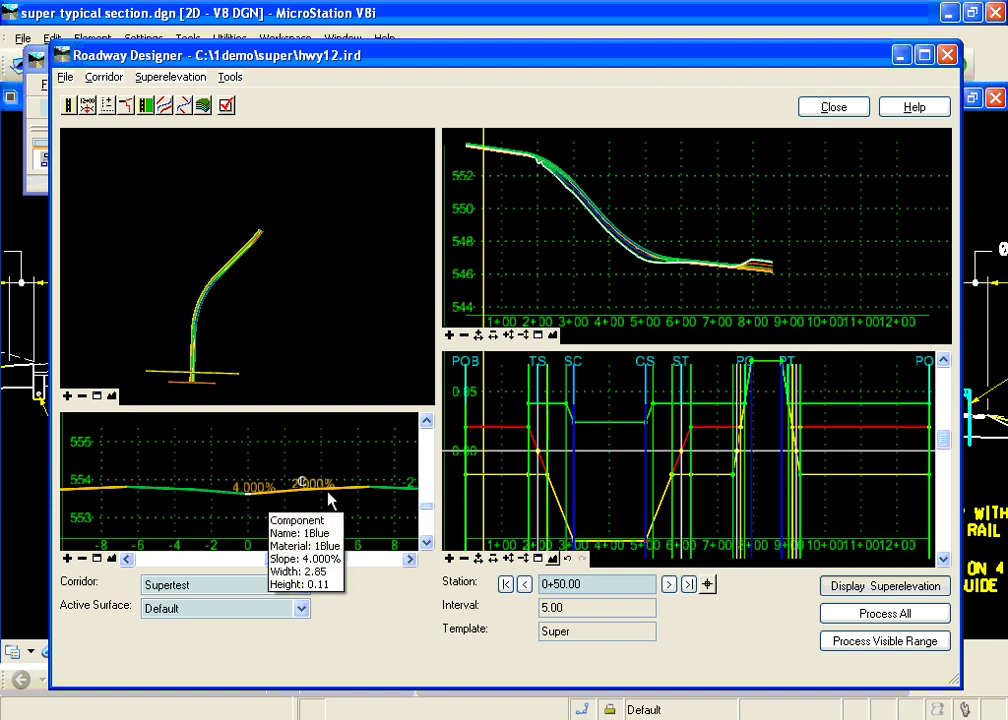
{"action": "left_click", "coordinate": [669, 584]}
{"action": "left_click", "coordinate": [669, 584]}
{"action": "left_click", "coordinate": [669, 584]}
{"action": "left_click", "coordinate": [669, 584]}
{"action": "left_click", "coordinate": [669, 584]}
{"action": "left_click", "coordinate": [669, 584]}
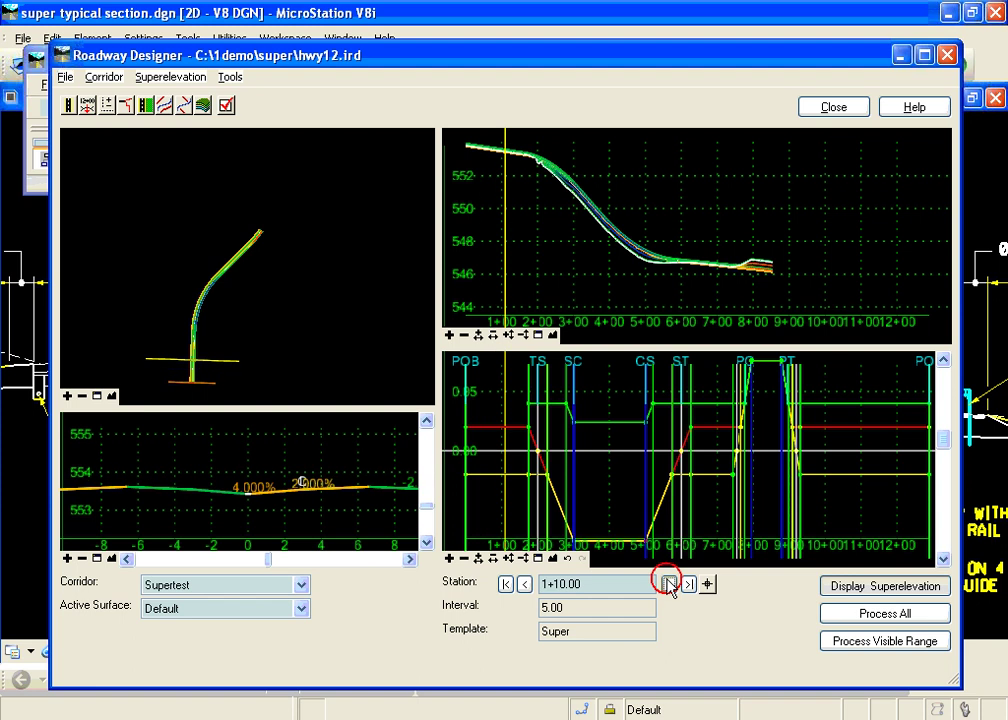
{"action": "left_click", "coordinate": [669, 584]}
{"action": "left_click", "coordinate": [669, 584]}
{"action": "left_click", "coordinate": [669, 584]}
{"action": "left_click", "coordinate": [669, 584]}
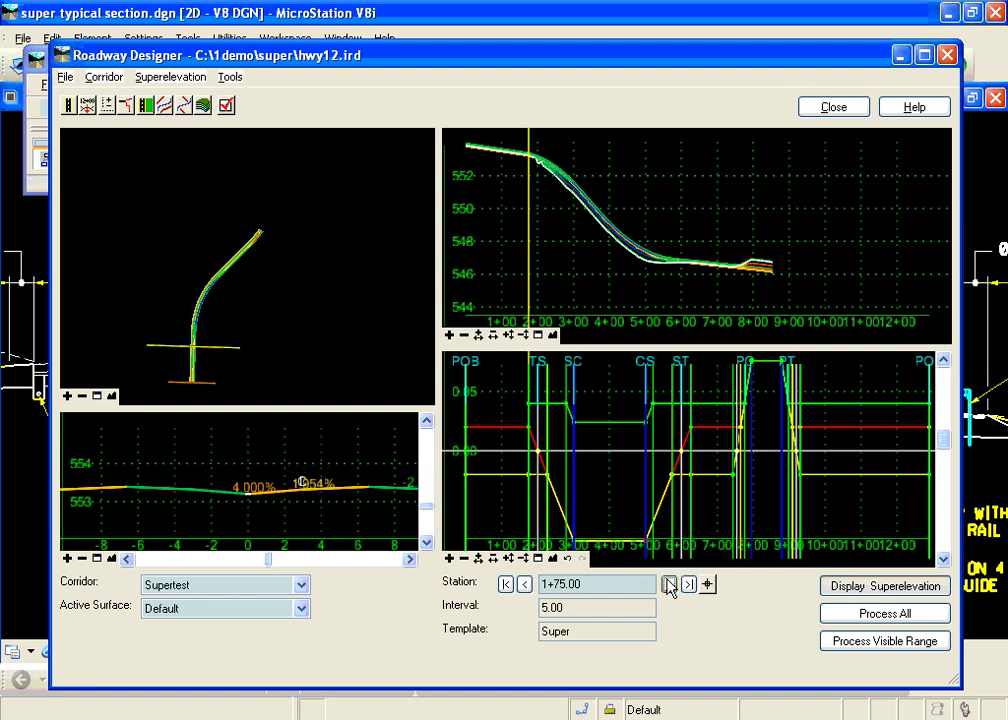
{"action": "left_click", "coordinate": [669, 584]}
{"action": "left_click", "coordinate": [669, 584]}
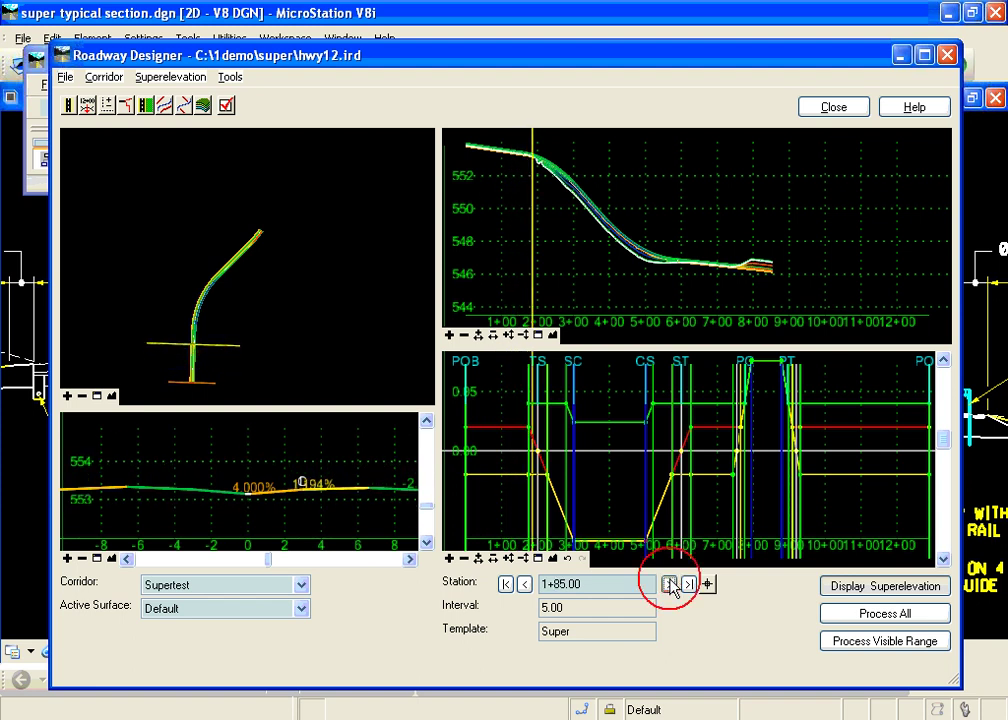
{"action": "left_click", "coordinate": [669, 584]}
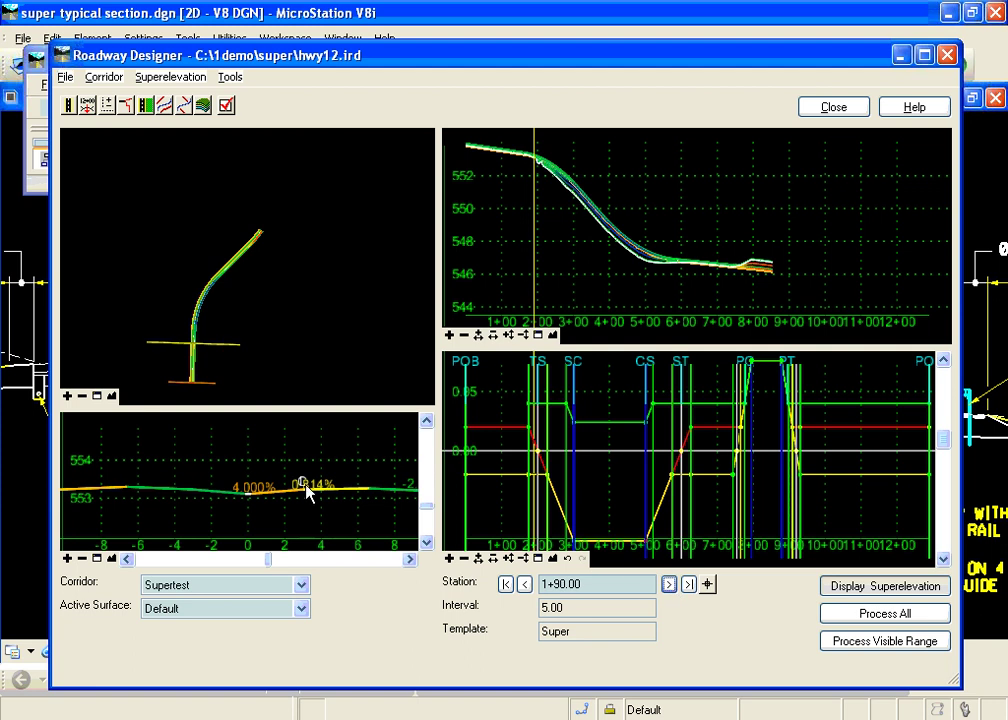
Step the cross-section from 2+45.00 through 2+95.00, 3+65.00 and 3+85.00 to 4+25.00.
{"action": "mouse_move", "coordinate": [314, 489]}
{"action": "left_click", "coordinate": [669, 585]}
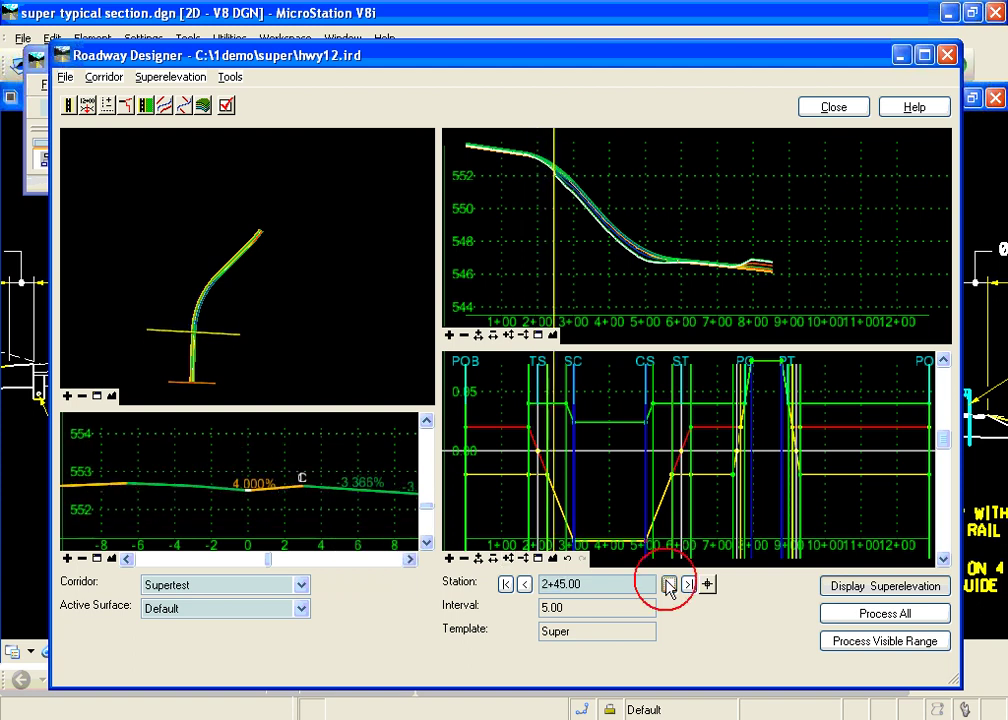
{"action": "left_click", "coordinate": [669, 585]}
{"action": "left_click", "coordinate": [669, 585]}
{"action": "left_click", "coordinate": [669, 585]}
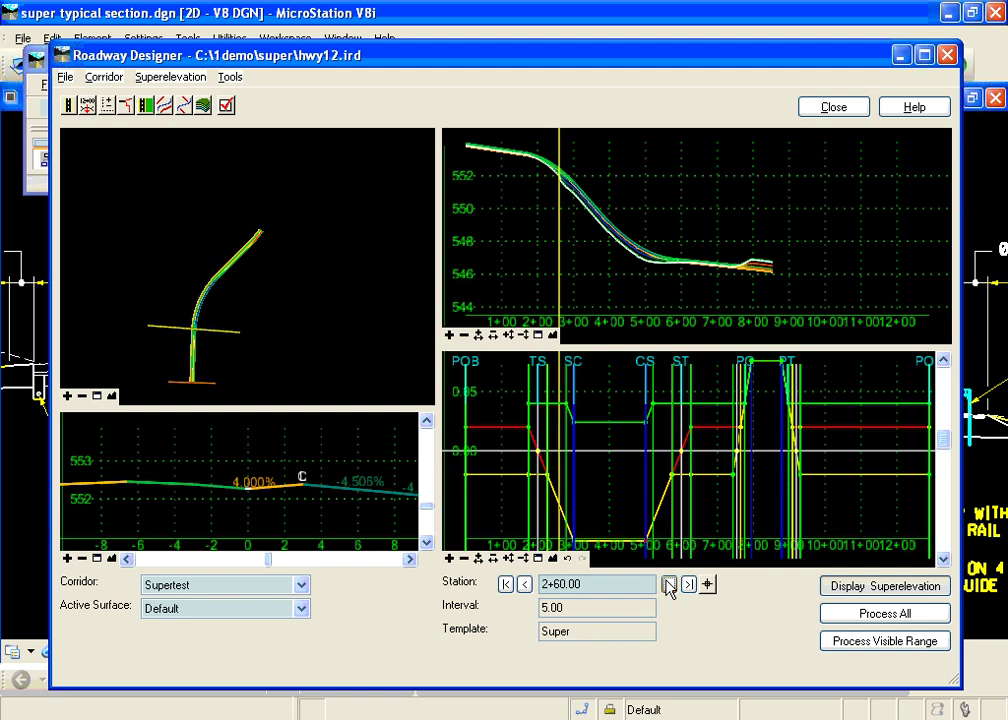
{"action": "left_click", "coordinate": [669, 585]}
{"action": "left_click", "coordinate": [669, 585]}
{"action": "left_click", "coordinate": [669, 585]}
{"action": "left_click", "coordinate": [669, 585]}
{"action": "left_click", "coordinate": [669, 585]}
{"action": "left_click", "coordinate": [669, 585]}
{"action": "left_click", "coordinate": [669, 585]}
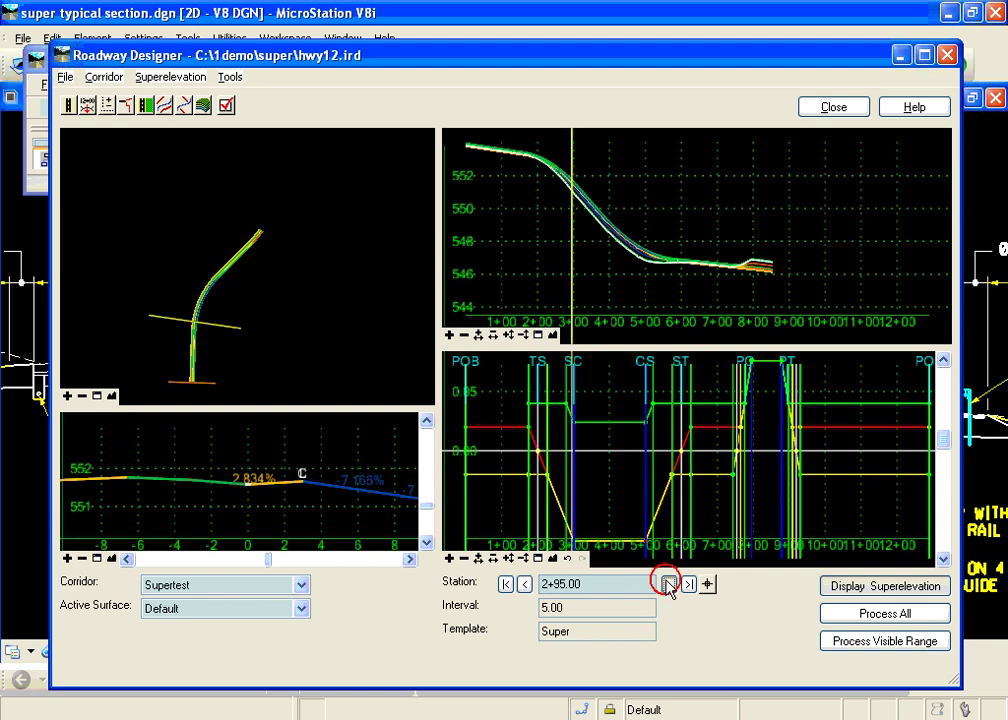
{"action": "left_click", "coordinate": [669, 585]}
{"action": "left_click", "coordinate": [669, 585]}
{"action": "left_click", "coordinate": [669, 585]}
{"action": "left_click", "coordinate": [669, 585]}
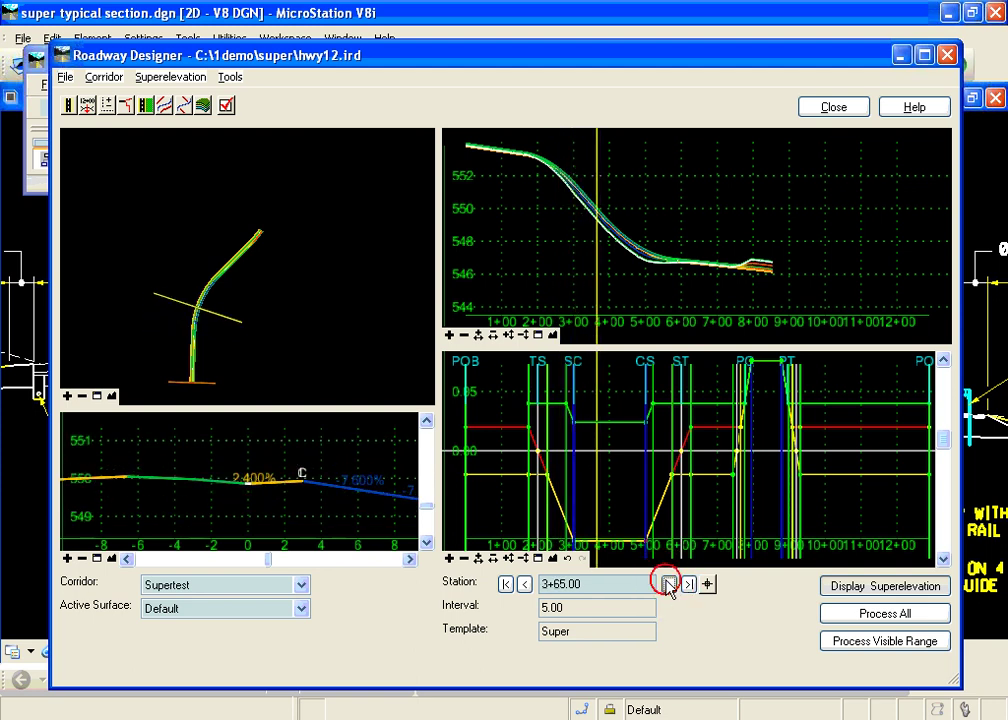
{"action": "left_click", "coordinate": [669, 585]}
{"action": "left_click", "coordinate": [669, 585]}
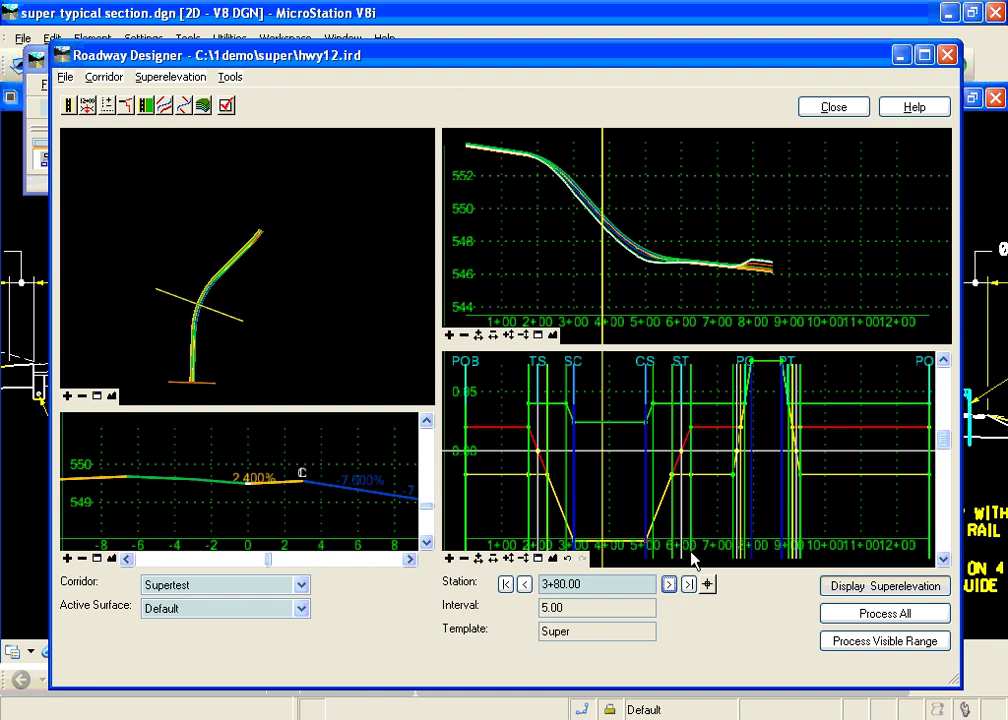
{"action": "left_click", "coordinate": [669, 585]}
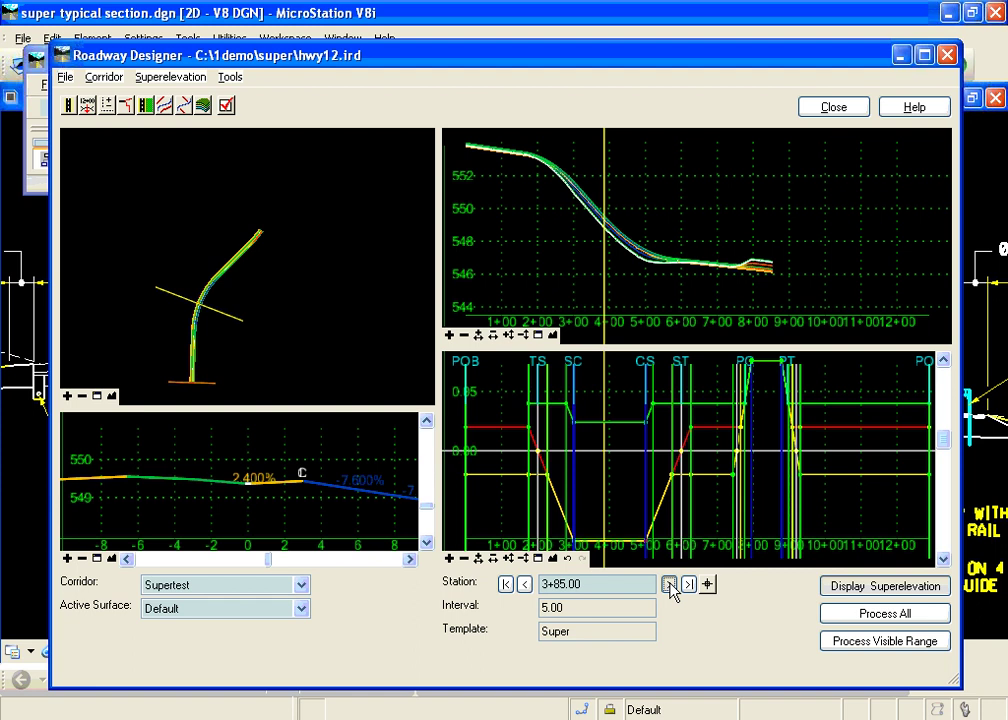
{"action": "left_click", "coordinate": [669, 585]}
{"action": "left_click", "coordinate": [669, 585]}
{"action": "left_click", "coordinate": [669, 585]}
{"action": "left_click", "coordinate": [669, 585]}
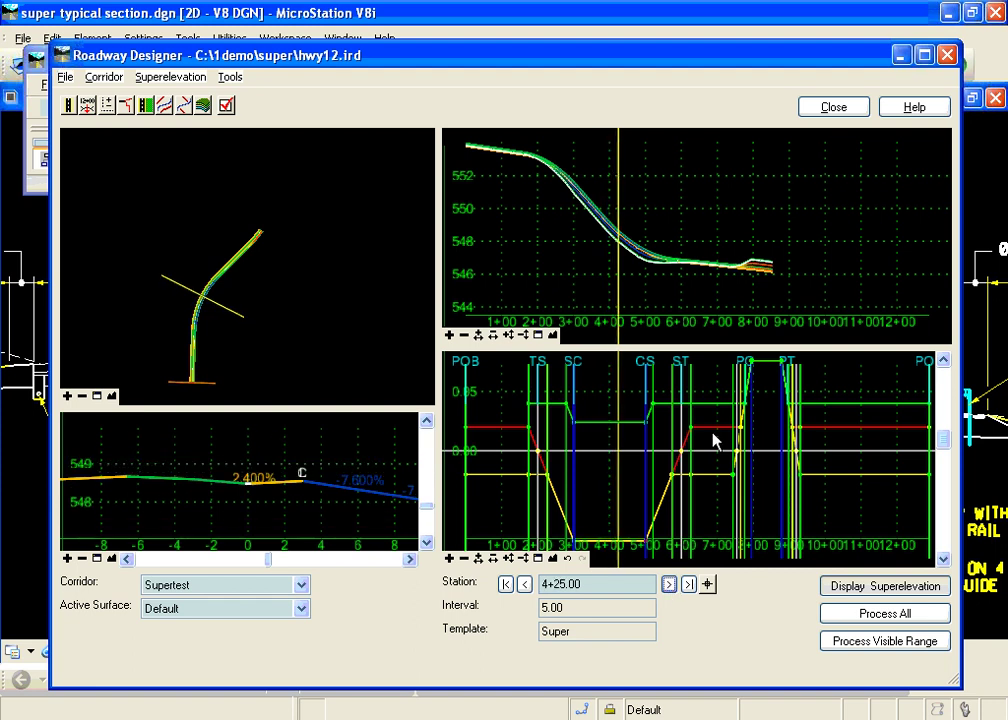
Jump to station 7+25.00 and step through 7+75.00 into full super at 8+35.00.
{"action": "left_click", "coordinate": [724, 378]}
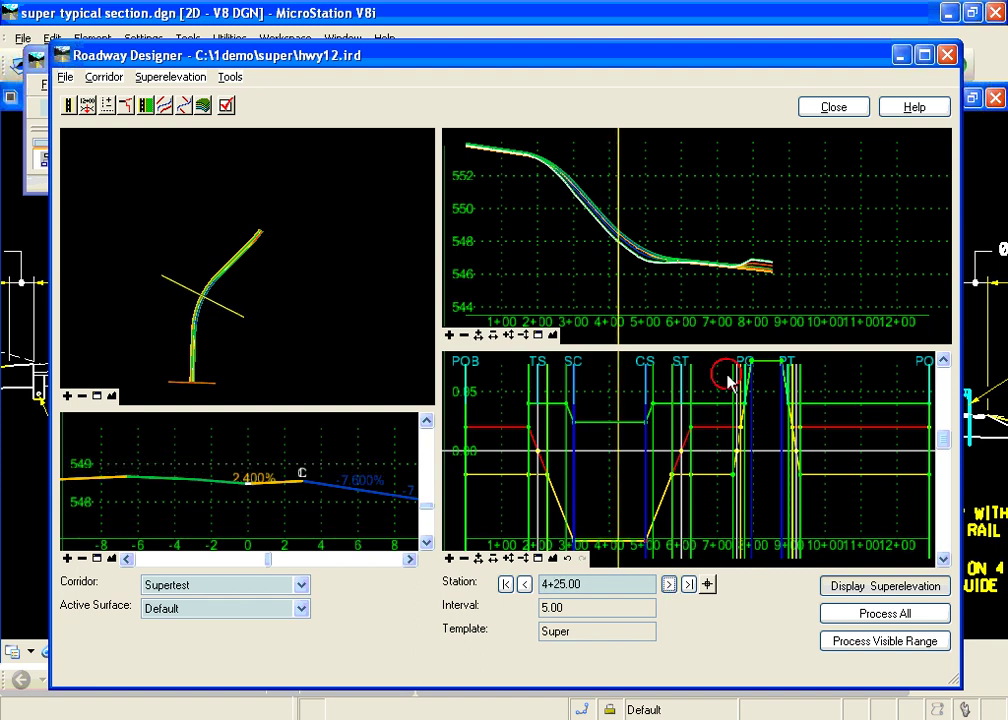
{"action": "left_click", "coordinate": [669, 585]}
{"action": "left_click", "coordinate": [669, 585]}
{"action": "left_click", "coordinate": [669, 585]}
{"action": "left_click", "coordinate": [669, 585]}
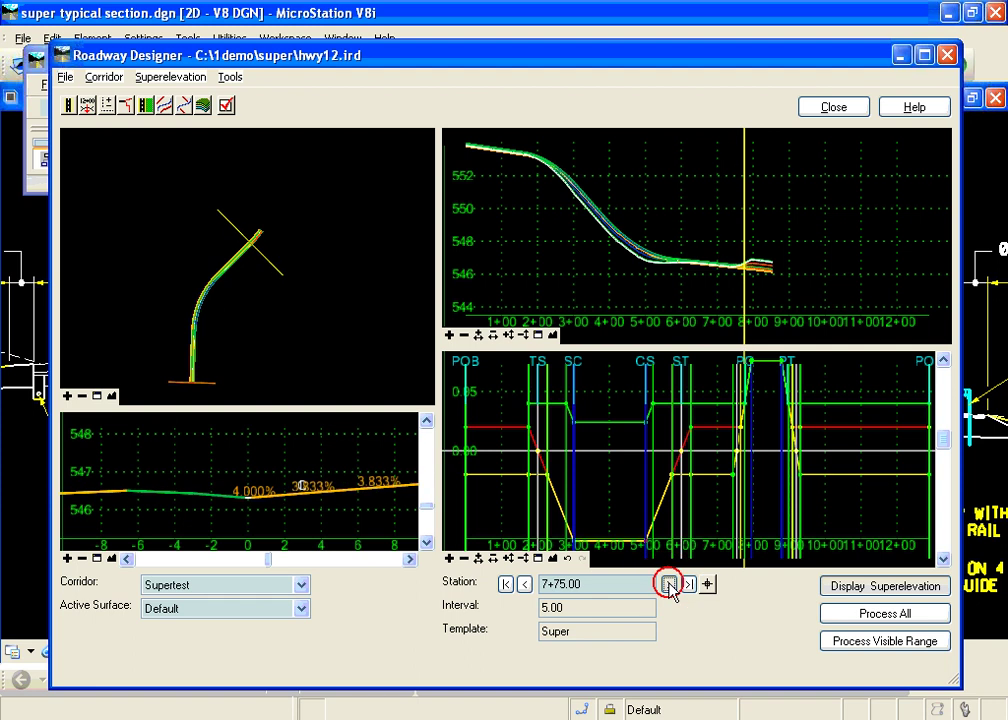
{"action": "left_click", "coordinate": [669, 585]}
{"action": "left_click", "coordinate": [669, 585]}
{"action": "left_click", "coordinate": [669, 585]}
{"action": "left_click", "coordinate": [669, 585]}
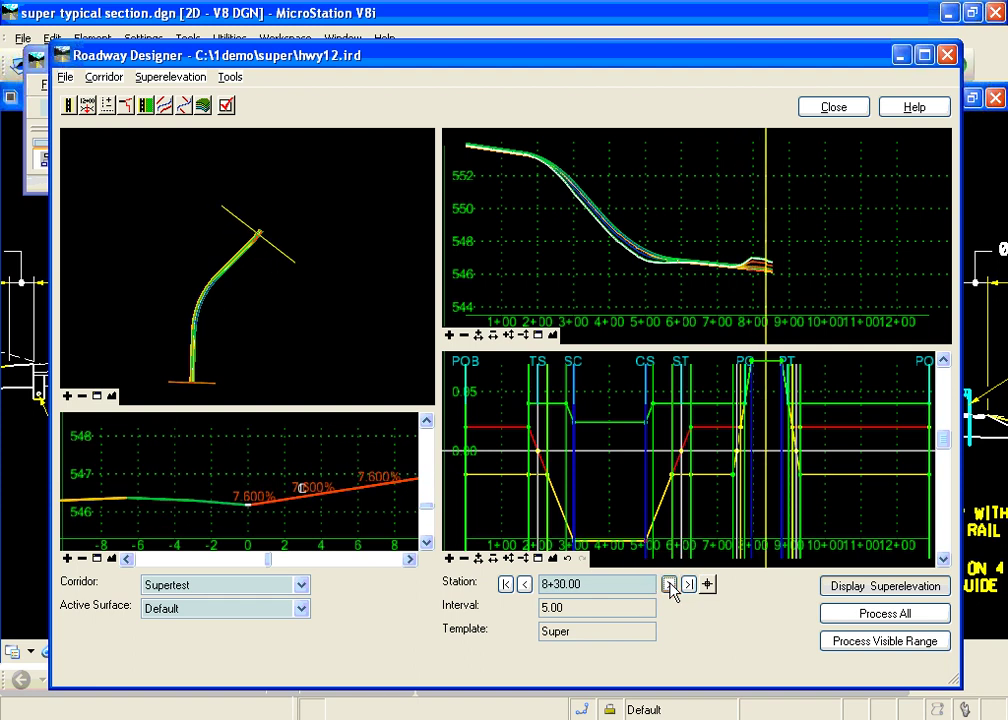
{"action": "left_click", "coordinate": [669, 585]}
Step the cross-section from 8+35.00 through 8+70.00 and 9+00.00 to 9+35.00, past the PT.
{"action": "mouse_move", "coordinate": [275, 506]}
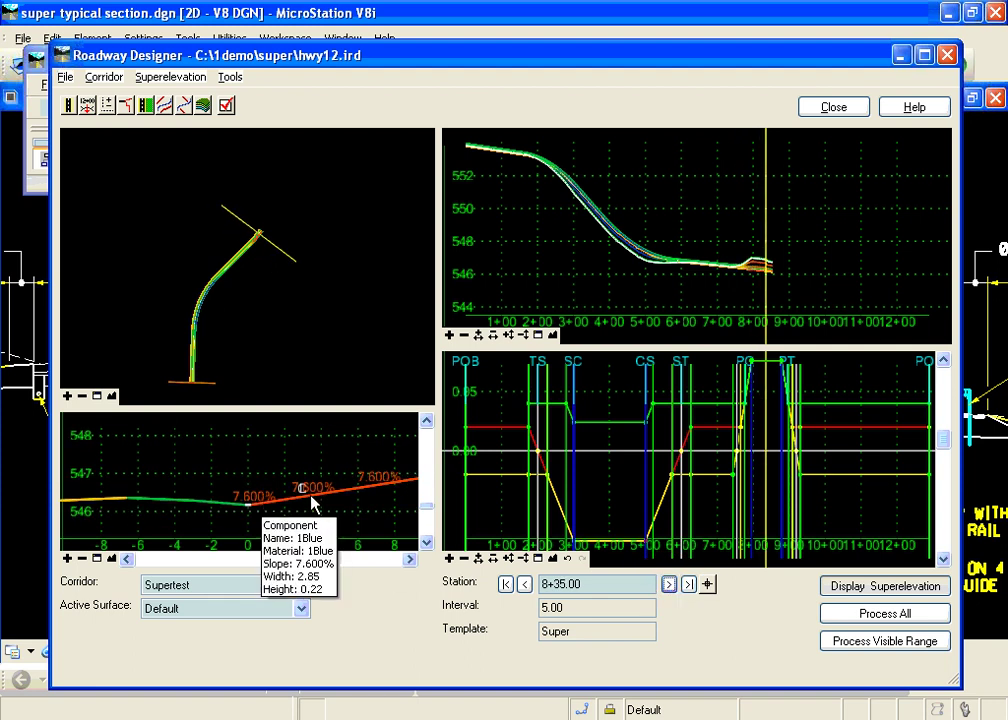
{"action": "left_click", "coordinate": [669, 585]}
{"action": "left_click", "coordinate": [669, 585]}
{"action": "left_click", "coordinate": [669, 585]}
{"action": "left_click", "coordinate": [669, 585]}
{"action": "left_click", "coordinate": [669, 585]}
{"action": "left_click", "coordinate": [669, 585]}
{"action": "left_click", "coordinate": [669, 585]}
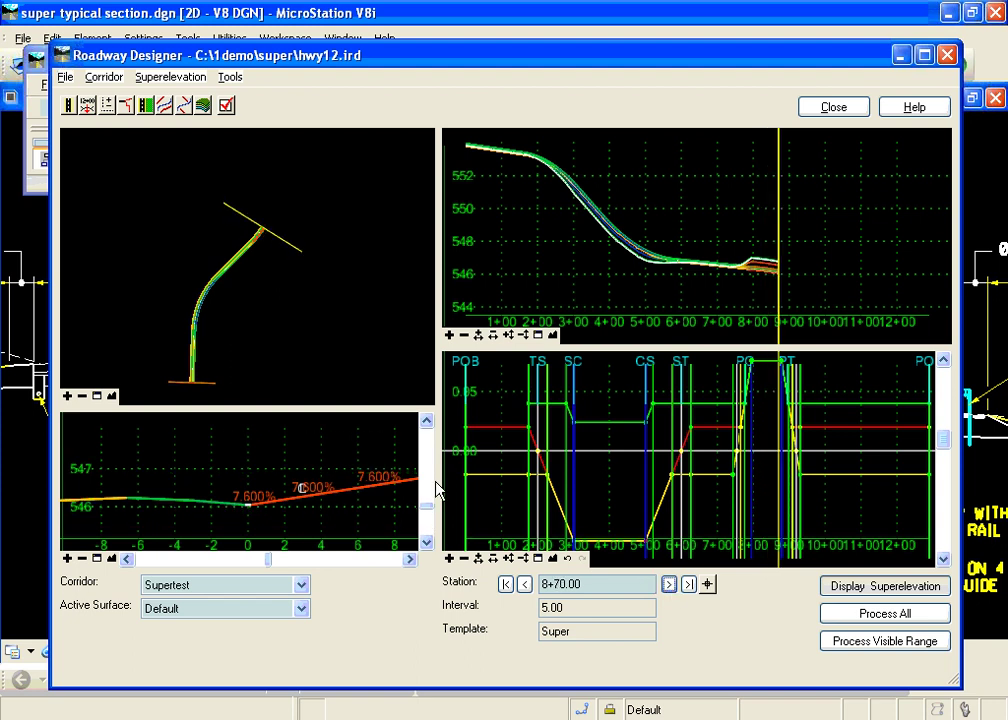
{"action": "mouse_move", "coordinate": [255, 515]}
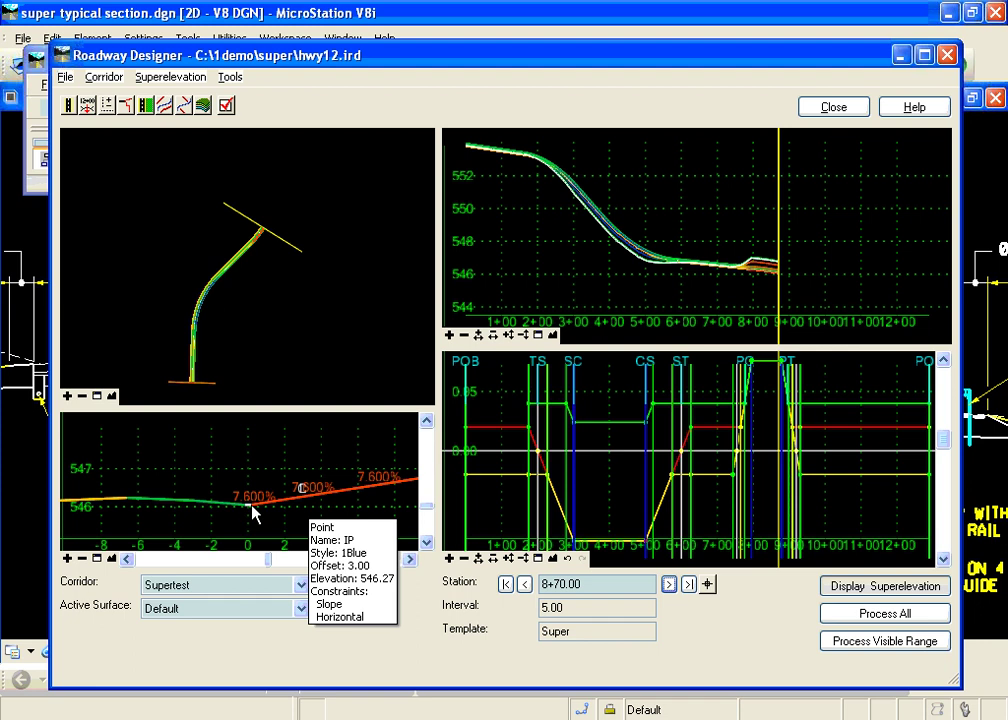
{"action": "left_click", "coordinate": [669, 585]}
{"action": "left_click", "coordinate": [669, 585]}
{"action": "left_click", "coordinate": [669, 585]}
{"action": "left_click", "coordinate": [669, 585]}
{"action": "left_click", "coordinate": [669, 585]}
{"action": "left_click", "coordinate": [669, 585]}
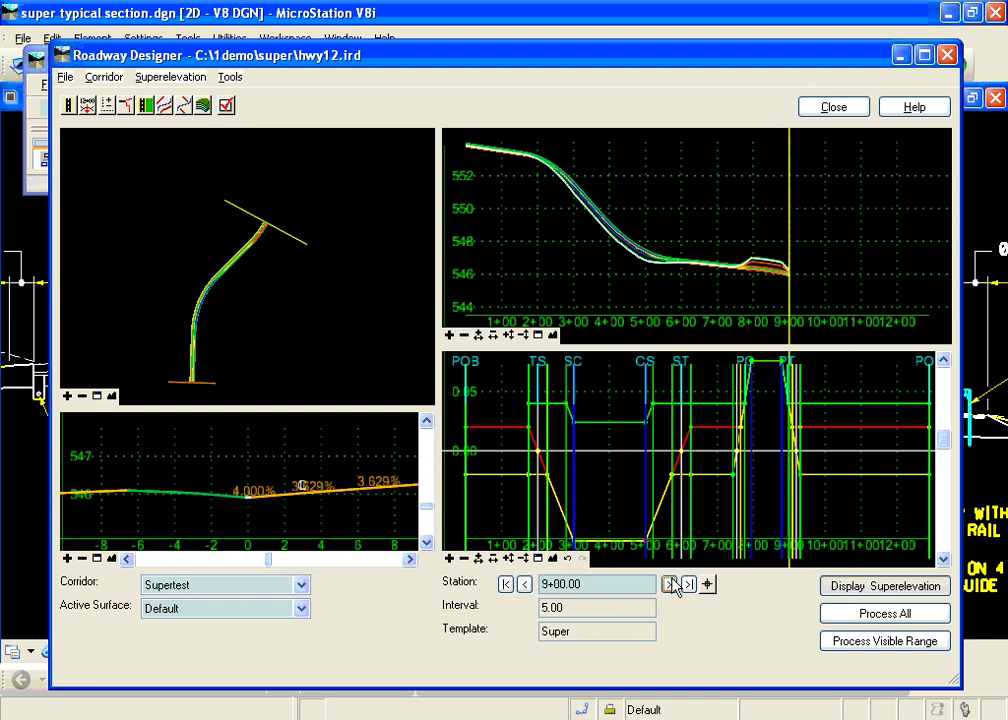
{"action": "left_click", "coordinate": [669, 585]}
{"action": "left_click", "coordinate": [669, 585]}
{"action": "left_click", "coordinate": [669, 585]}
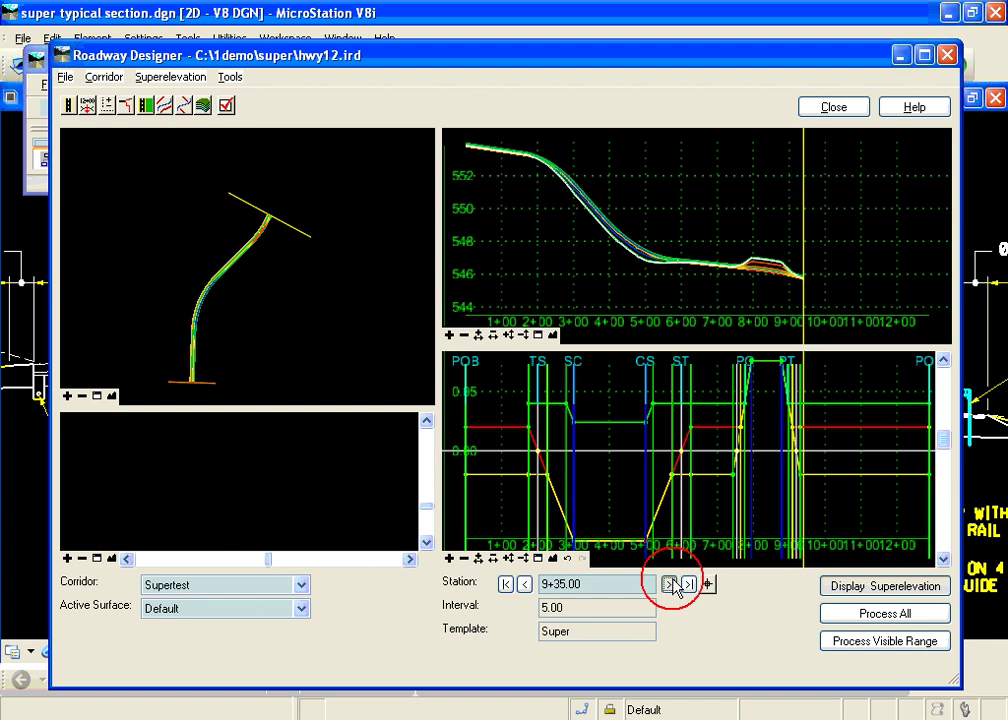
{"action": "left_click", "coordinate": [669, 585]}
{"action": "left_click", "coordinate": [669, 585]}
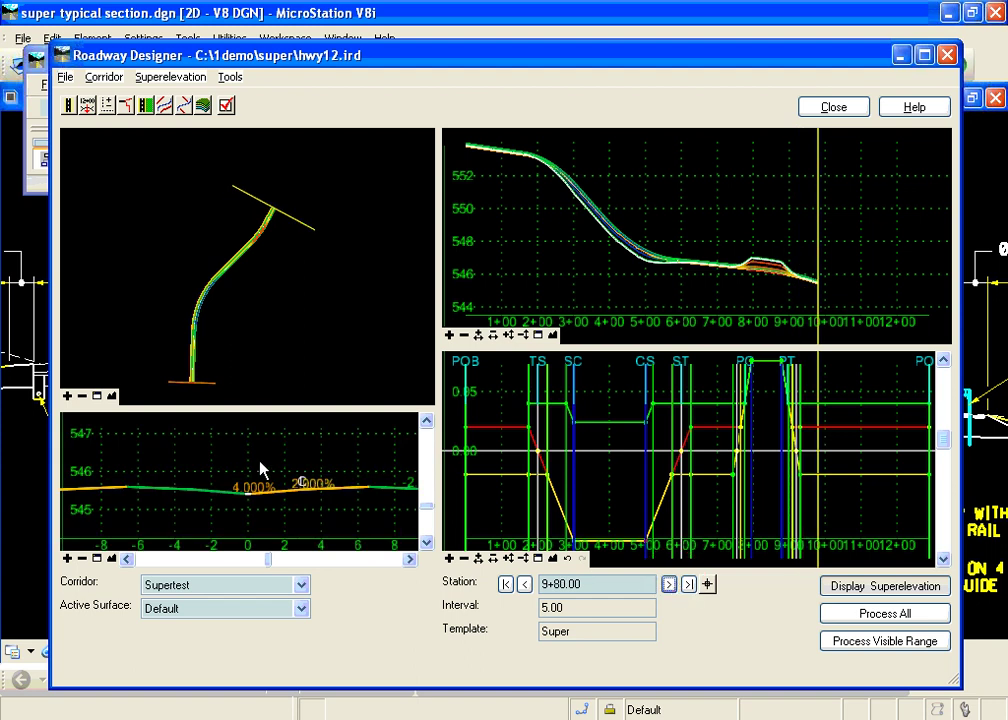